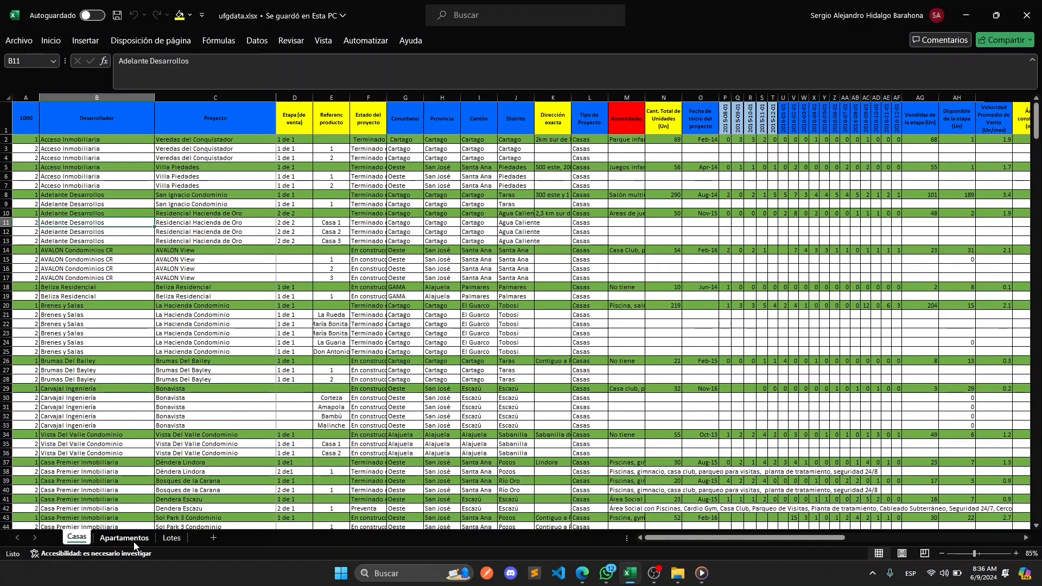
Look over the Apartamentos and Lotes sheets of the source workbook and return to the Casas sheet.
{"action": "left_click", "coordinate": [124, 538]}
{"action": "left_click", "coordinate": [171, 538]}
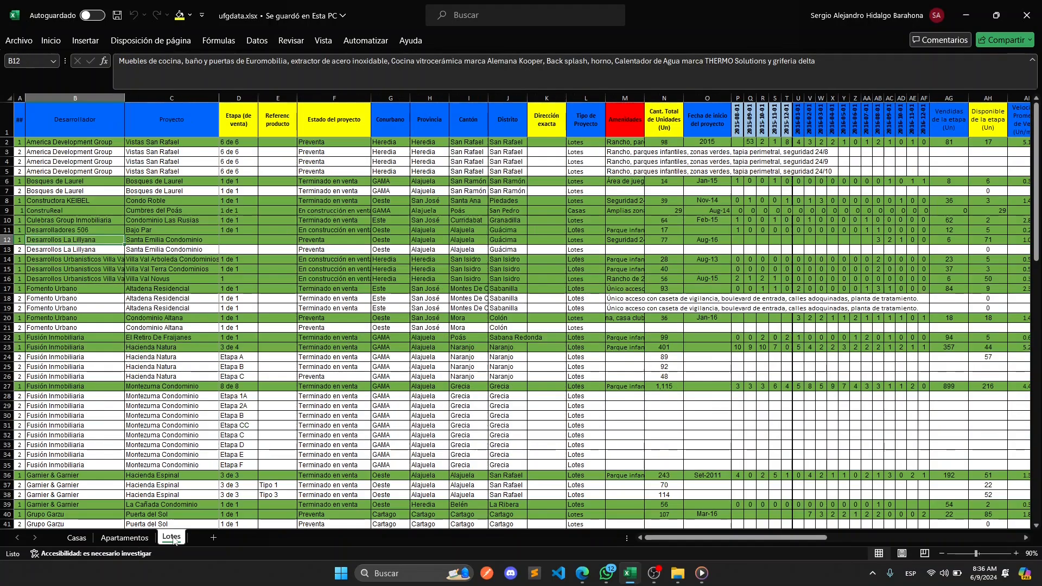
{"action": "left_click", "coordinate": [78, 539]}
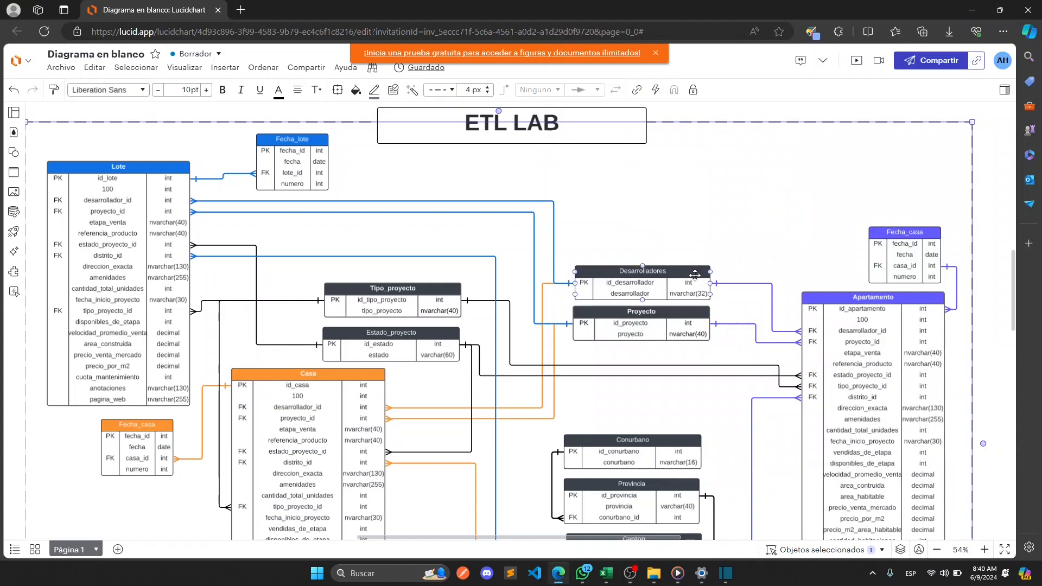
{"action": "left_click", "coordinate": [239, 211]}
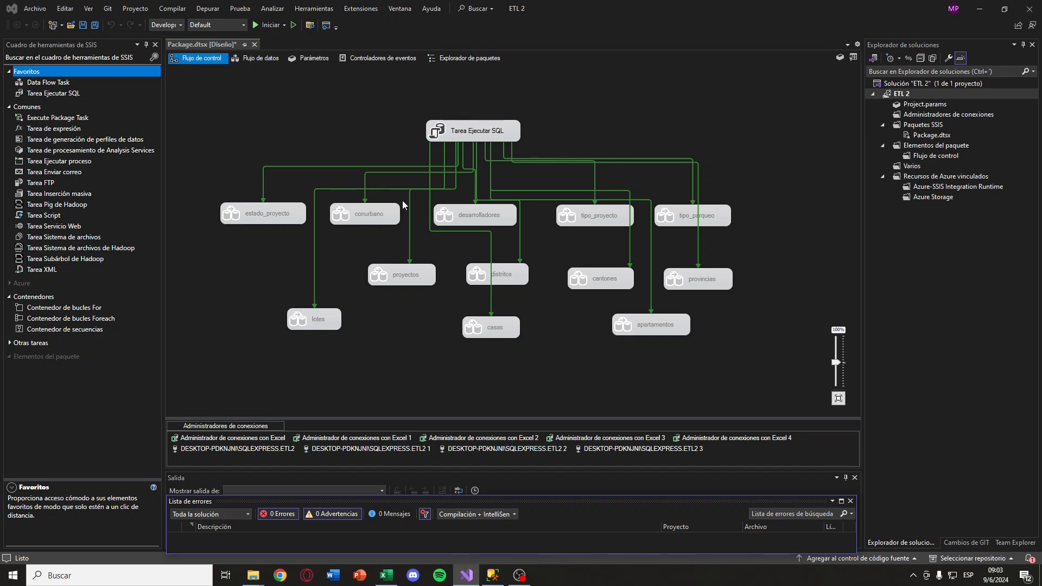
Review the general settings of the Tarea Ejecutar SQL task and close its editor without changes.
{"action": "double_click", "coordinate": [480, 136]}
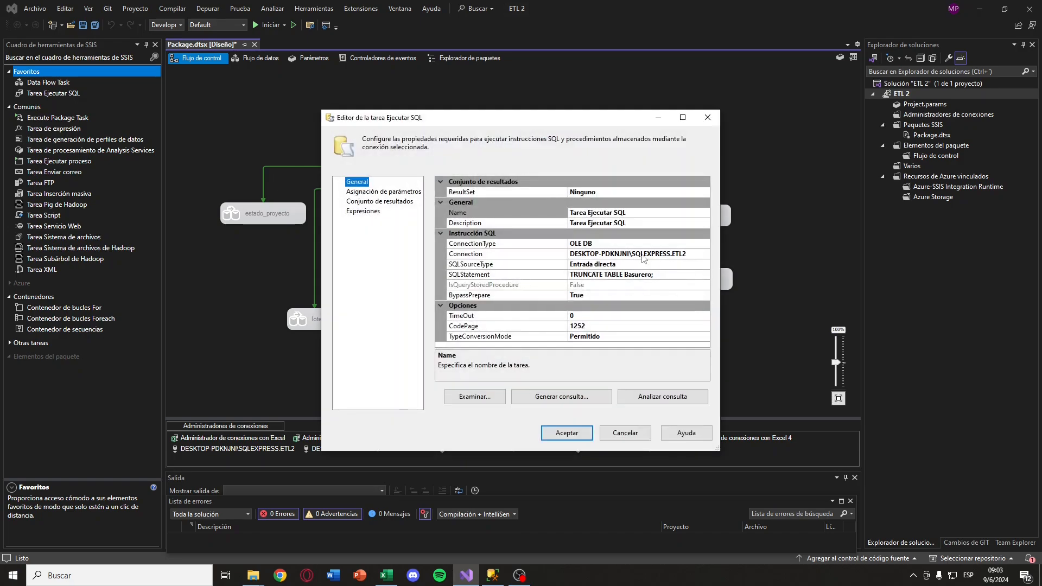
{"action": "left_click", "coordinate": [707, 118]}
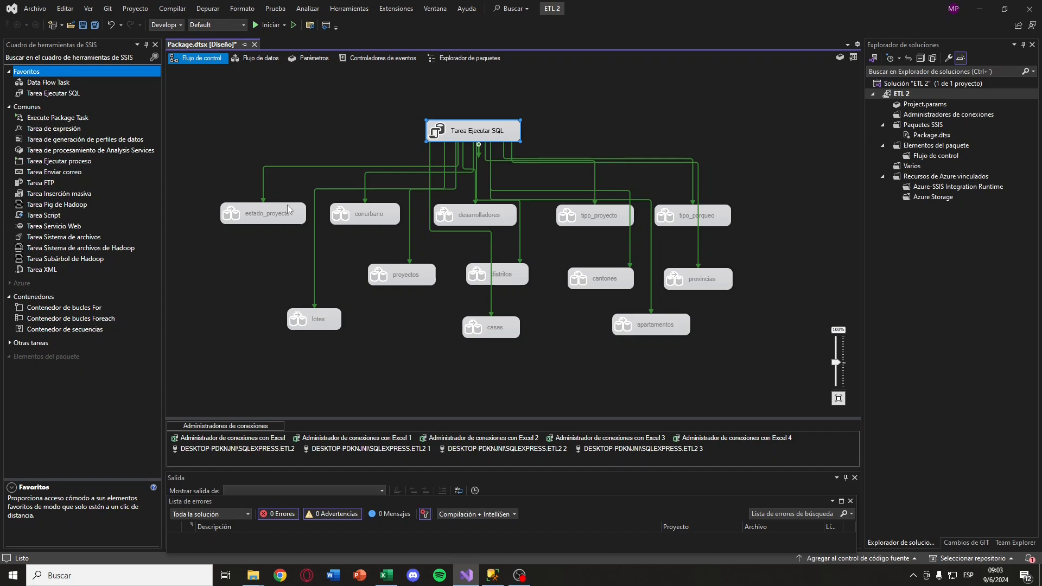
{"action": "left_click", "coordinate": [424, 236]}
{"action": "left_click_drag", "start_coordinate": [773, 197], "coordinate": [222, 240]}
{"action": "left_click", "coordinate": [802, 211]}
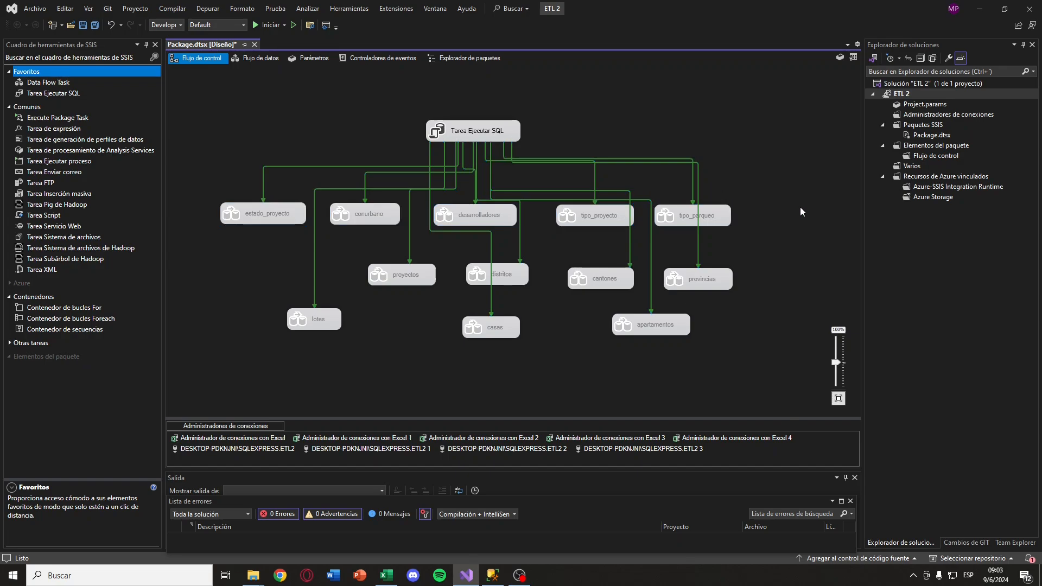
Inspect the apartamentos Excel source in the desarrolladores data flow and check its sheets in the ufgdata workbook in Excel.
{"action": "double_click", "coordinate": [477, 218]}
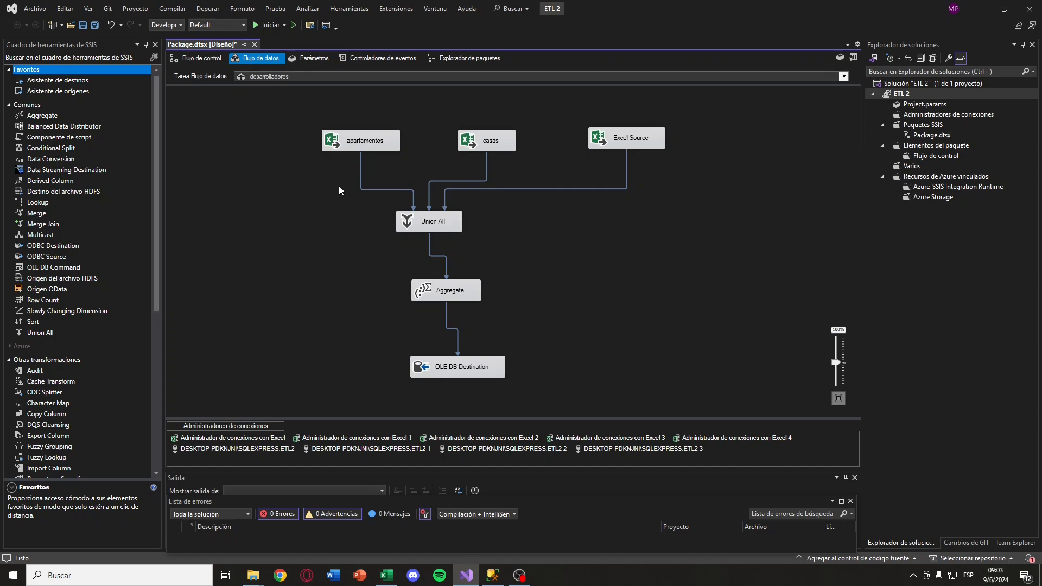
{"action": "double_click", "coordinate": [363, 145]}
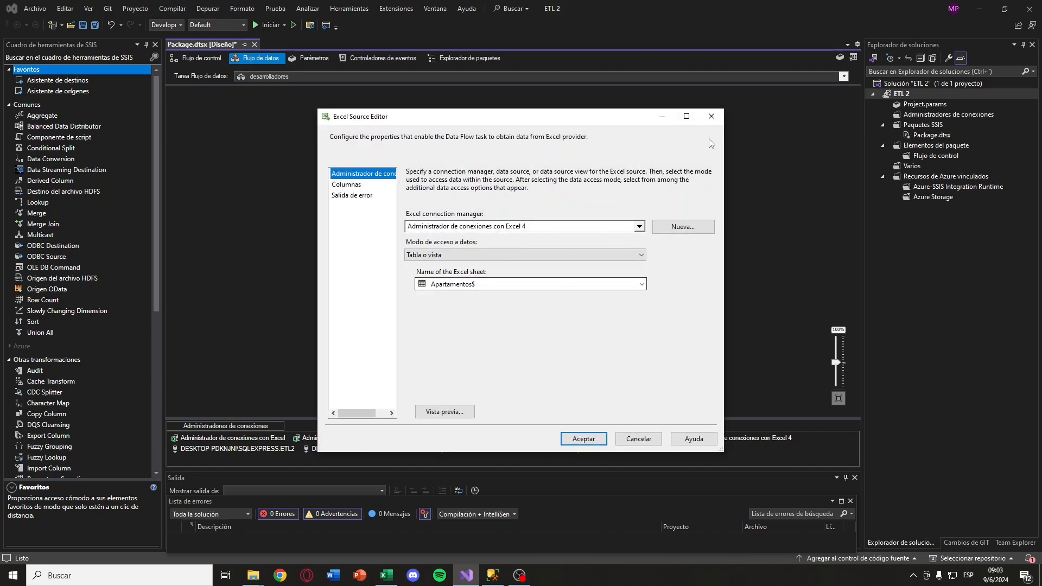
{"action": "left_click", "coordinate": [712, 118]}
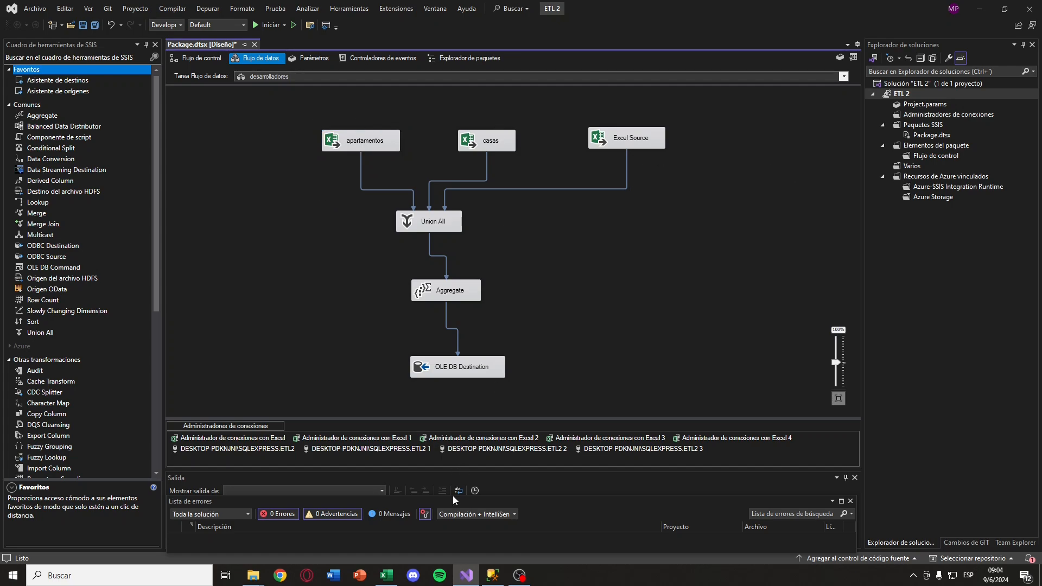
{"action": "left_click", "coordinate": [399, 580]}
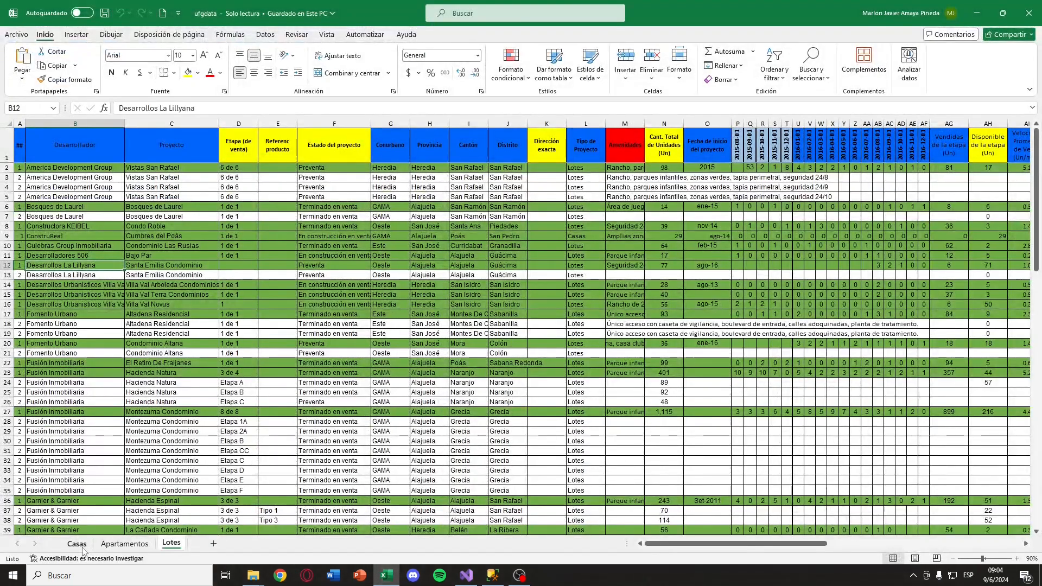
{"action": "left_click", "coordinate": [977, 13]}
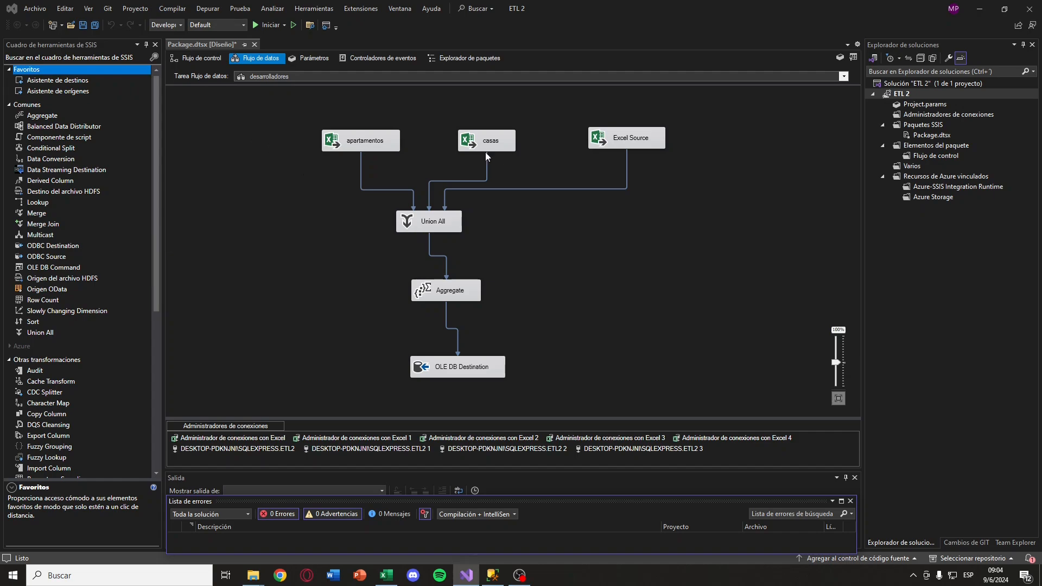
Review the input column, output alias and operation of the desarrolladores flow's Aggregate transformation without changing them.
{"action": "double_click", "coordinate": [454, 293]}
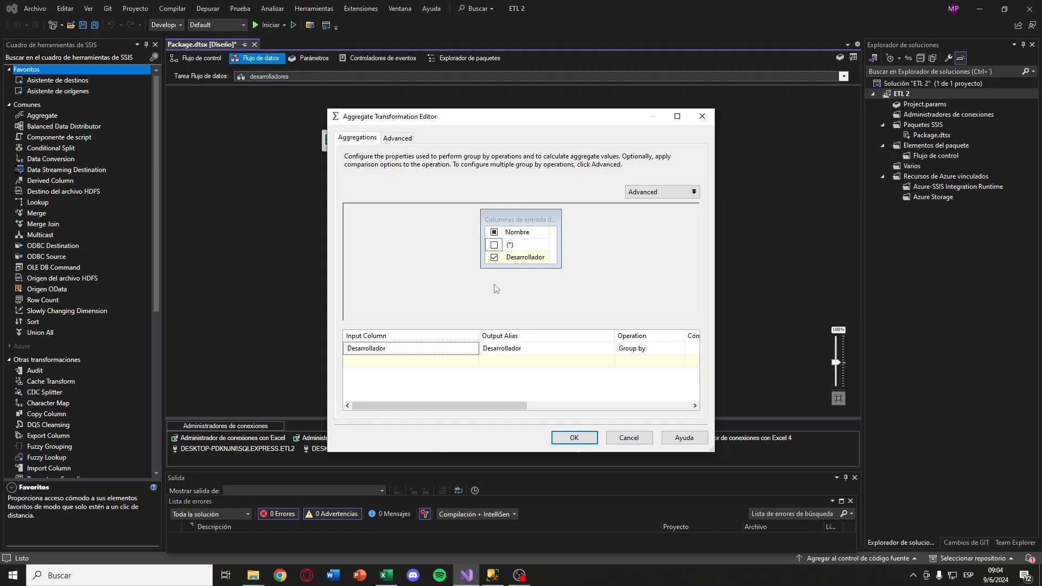
{"action": "left_click_drag", "start_coordinate": [508, 406], "coordinate": [555, 406]}
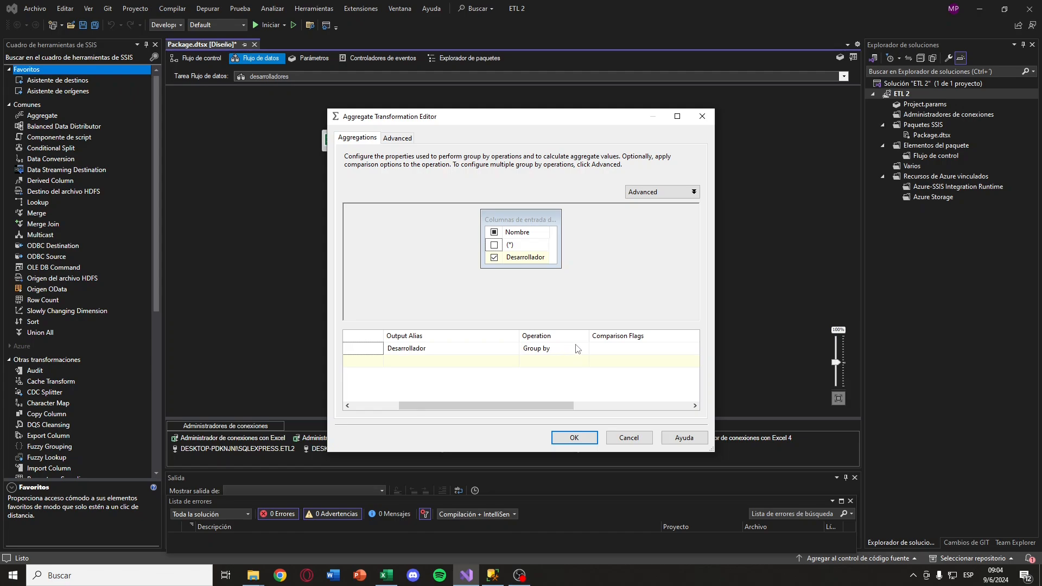
{"action": "left_click", "coordinate": [622, 438]}
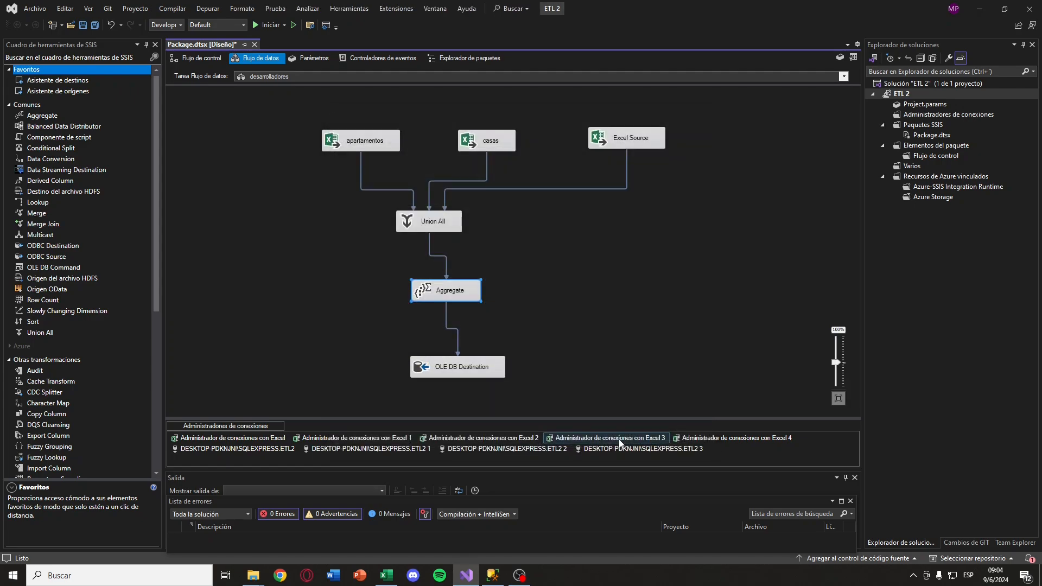
Check the connection and target table of the desarrolladores flow's OLE DB Destination and return to the control flow.
{"action": "left_click", "coordinate": [471, 373]}
{"action": "double_click", "coordinate": [471, 374]}
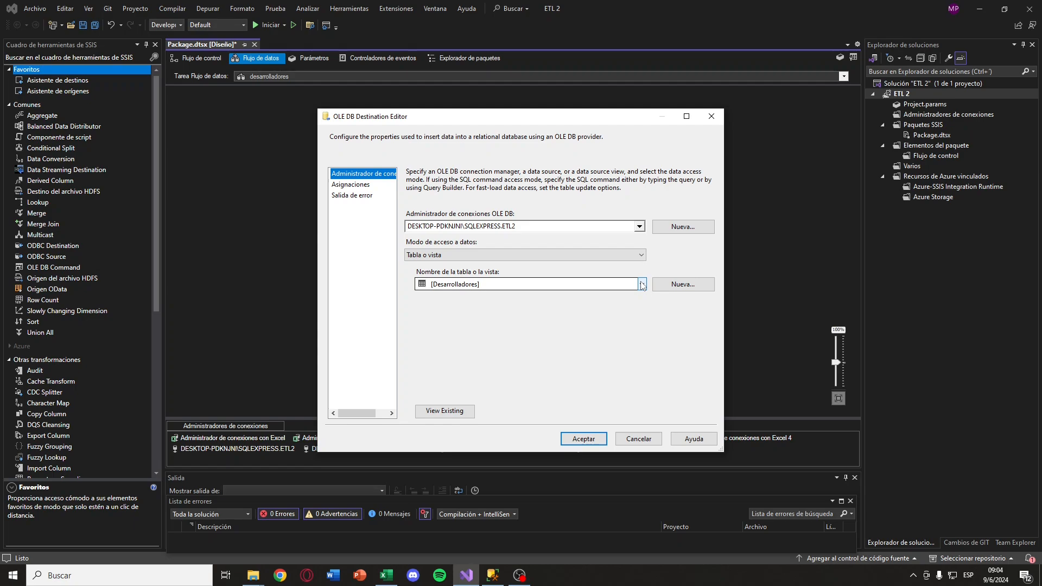
{"action": "left_click", "coordinate": [711, 117]}
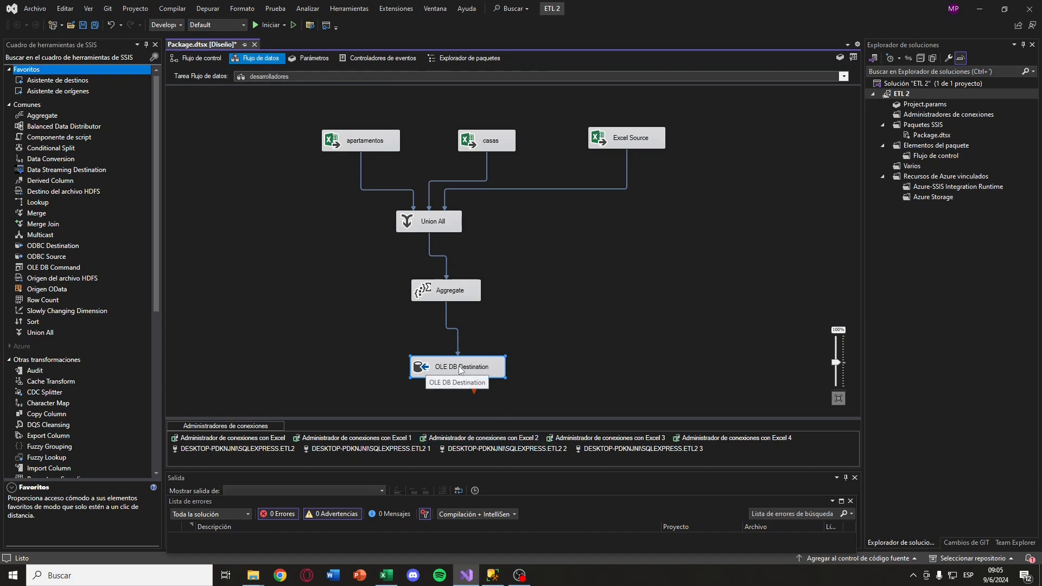
{"action": "left_click", "coordinate": [192, 61]}
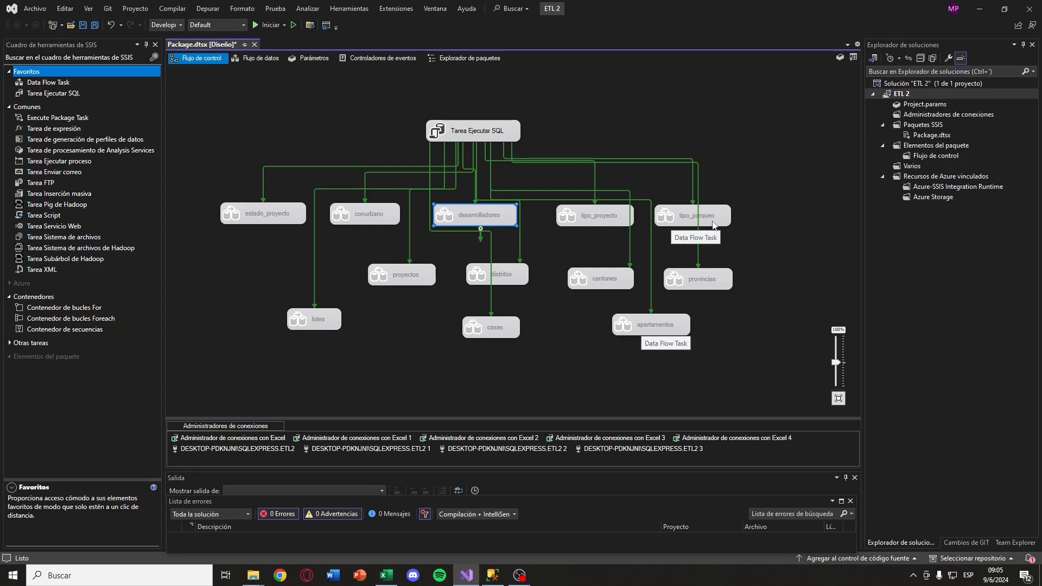
View the tipo_proyecto and conurbano data flows one after the other, returning to the control flow.
{"action": "double_click", "coordinate": [593, 219]}
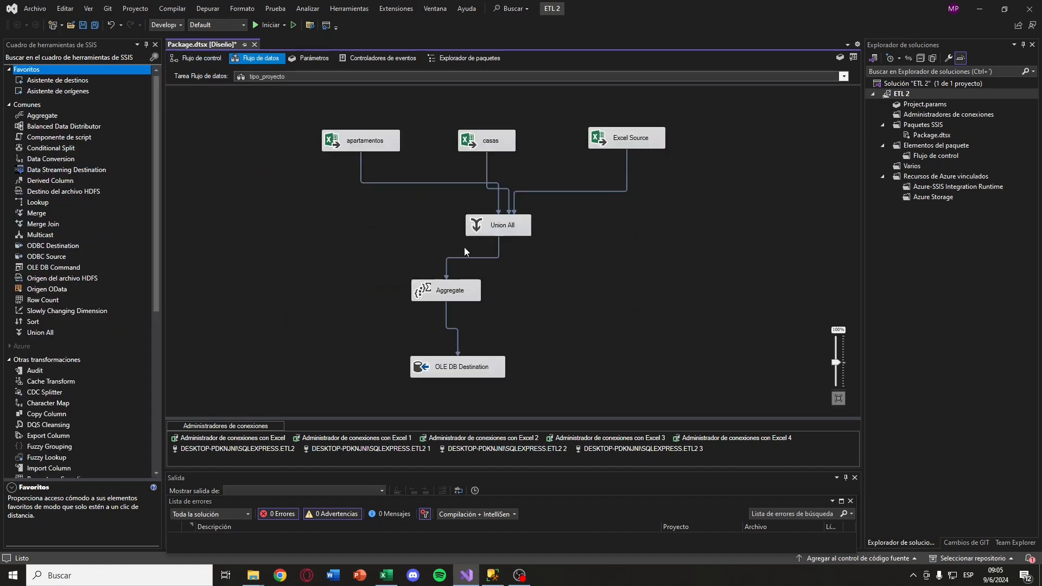
{"action": "left_click", "coordinate": [202, 59]}
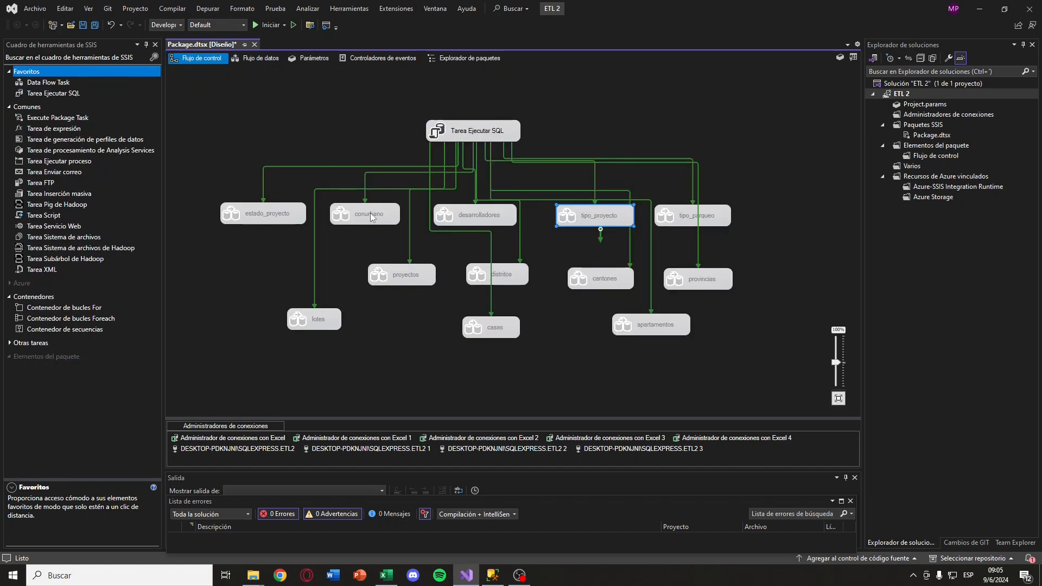
{"action": "double_click", "coordinate": [371, 217]}
{"action": "left_click", "coordinate": [202, 58]}
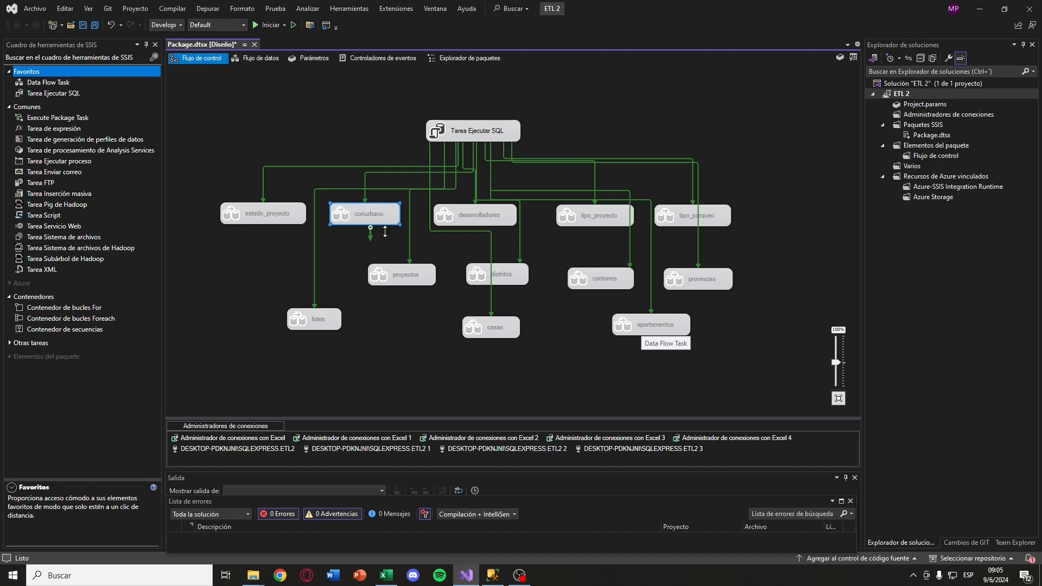
Examine the connection and column mapping of the Lookup transformation in the distritos data flow.
{"action": "double_click", "coordinate": [502, 274]}
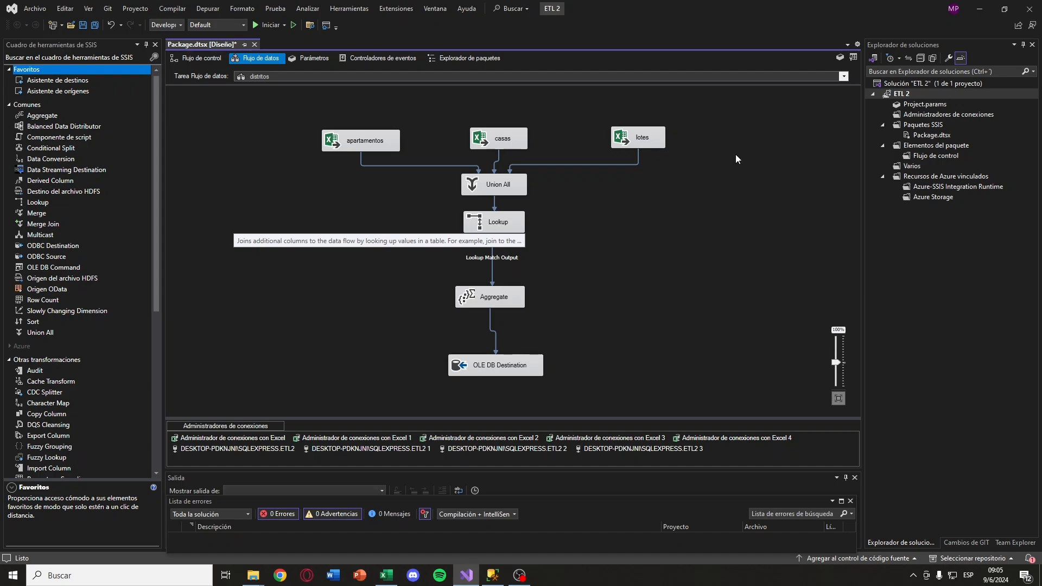
{"action": "double_click", "coordinate": [503, 221]}
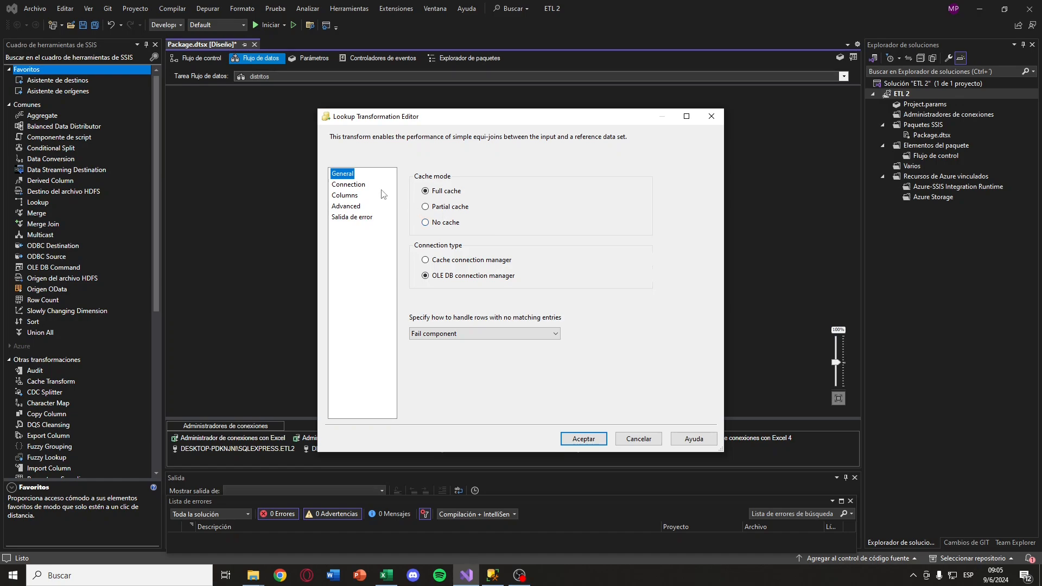
{"action": "left_click", "coordinate": [359, 185]}
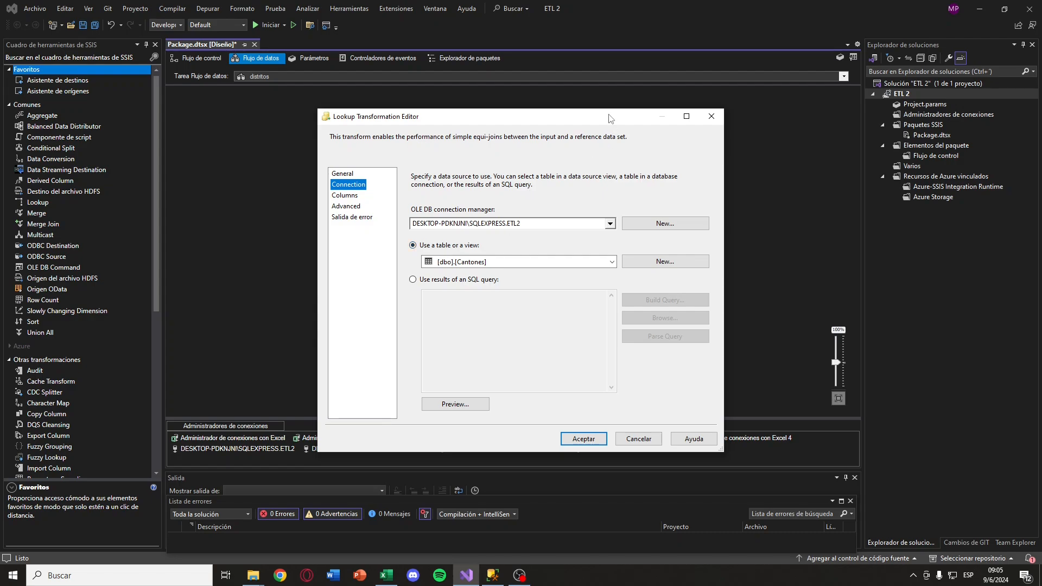
{"action": "left_click_drag", "start_coordinate": [611, 118], "coordinate": [860, 207]}
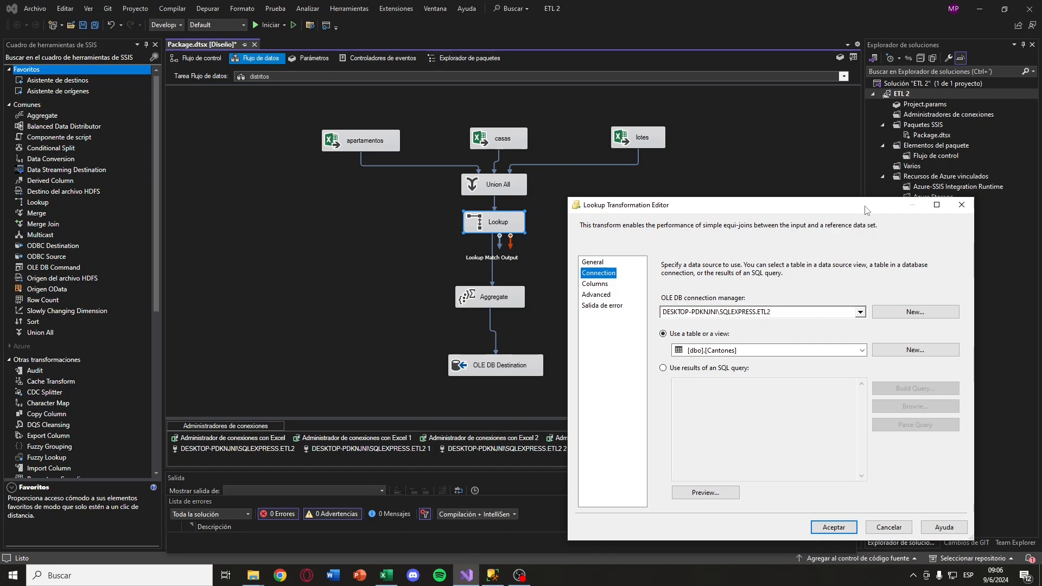
{"action": "left_click_drag", "start_coordinate": [865, 209], "coordinate": [902, 178]}
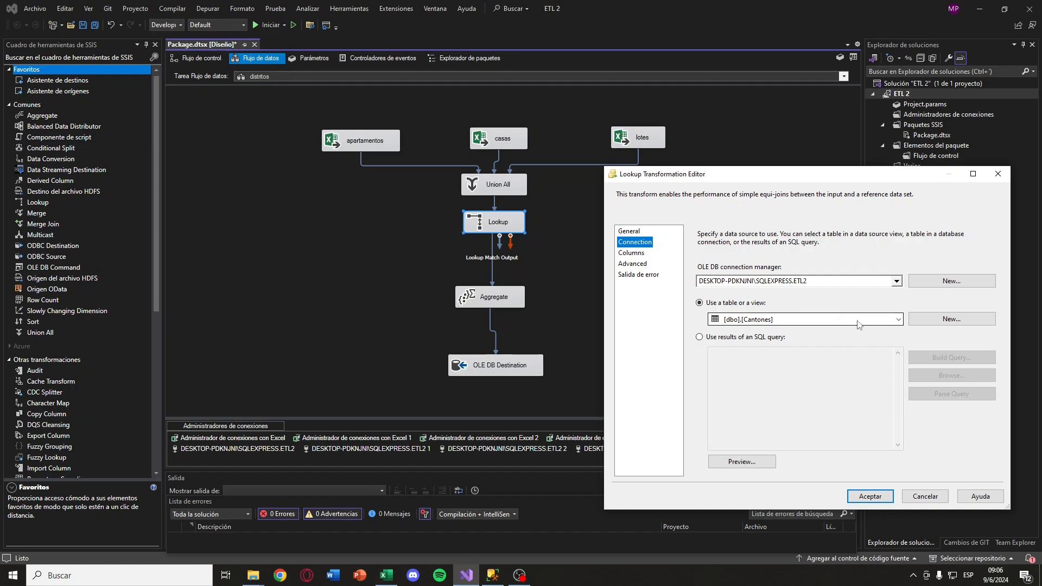
{"action": "left_click", "coordinate": [632, 252]}
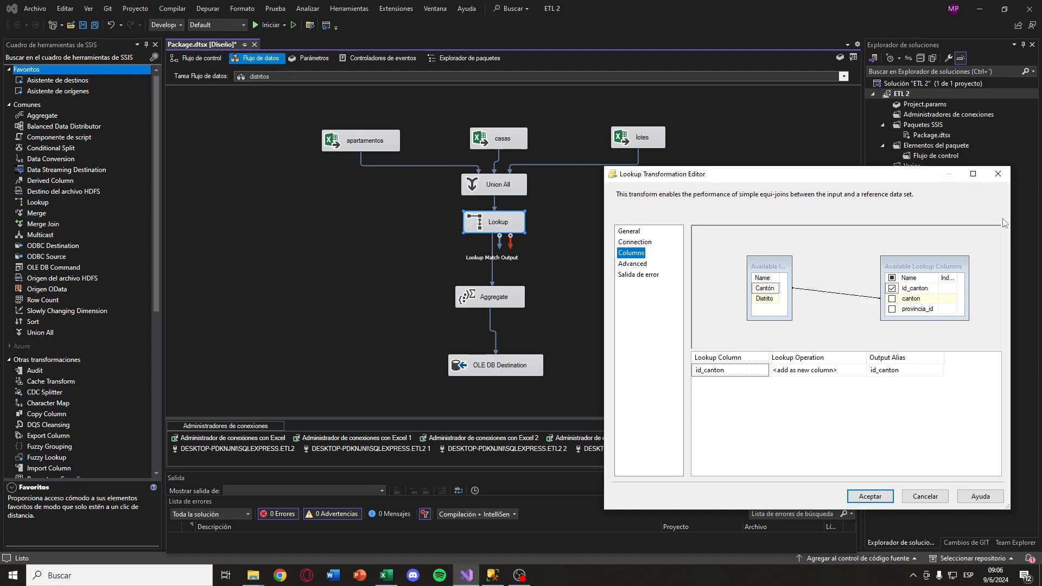
{"action": "left_click", "coordinate": [997, 173]}
Review the distritos flow's Aggregate grouping and OLE DB Destination table, and return to the control flow.
{"action": "left_click", "coordinate": [519, 303]}
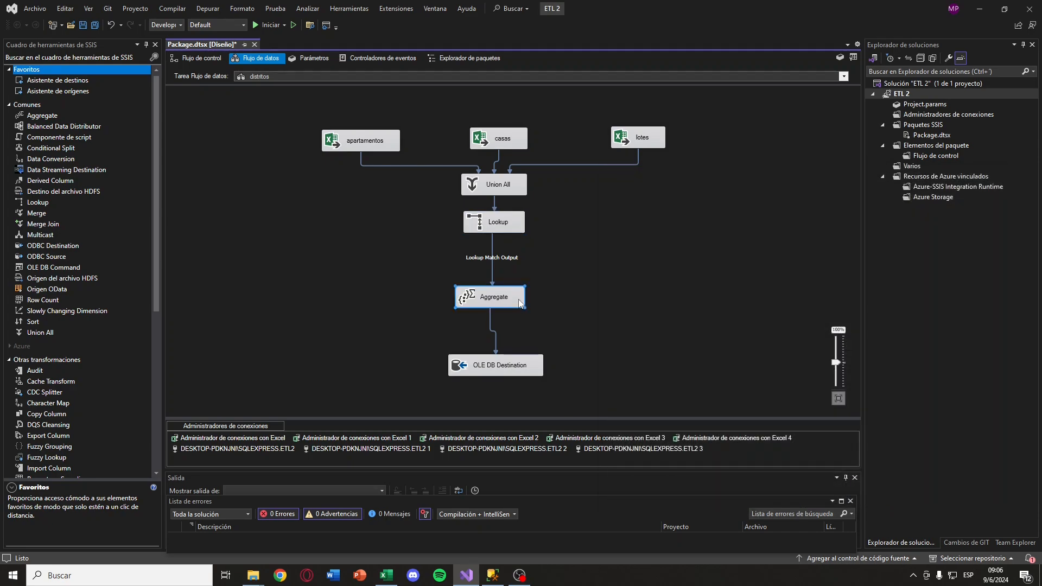
{"action": "double_click", "coordinate": [519, 303]}
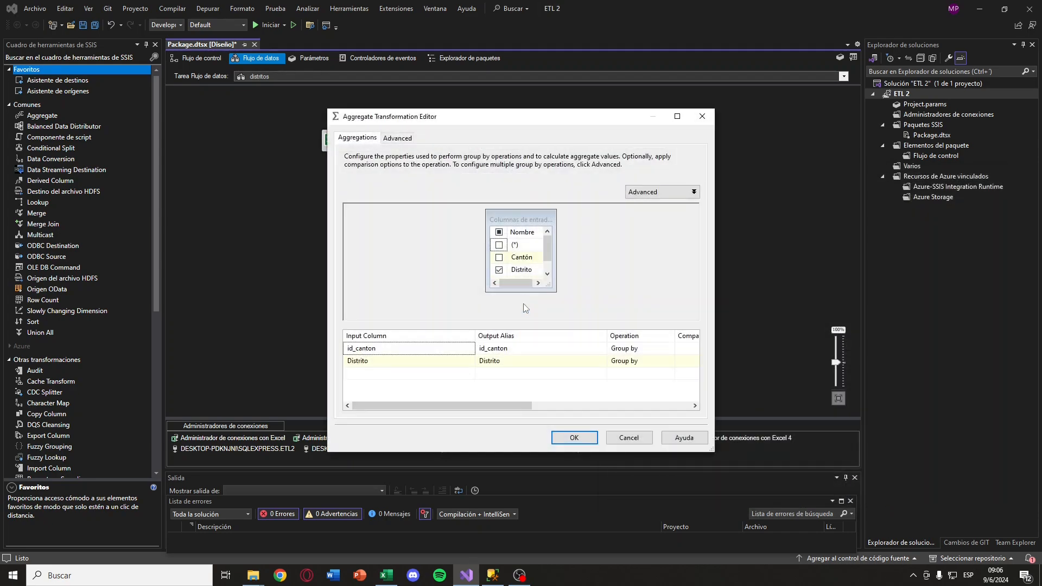
{"action": "left_click", "coordinate": [703, 118]}
{"action": "double_click", "coordinate": [502, 367]}
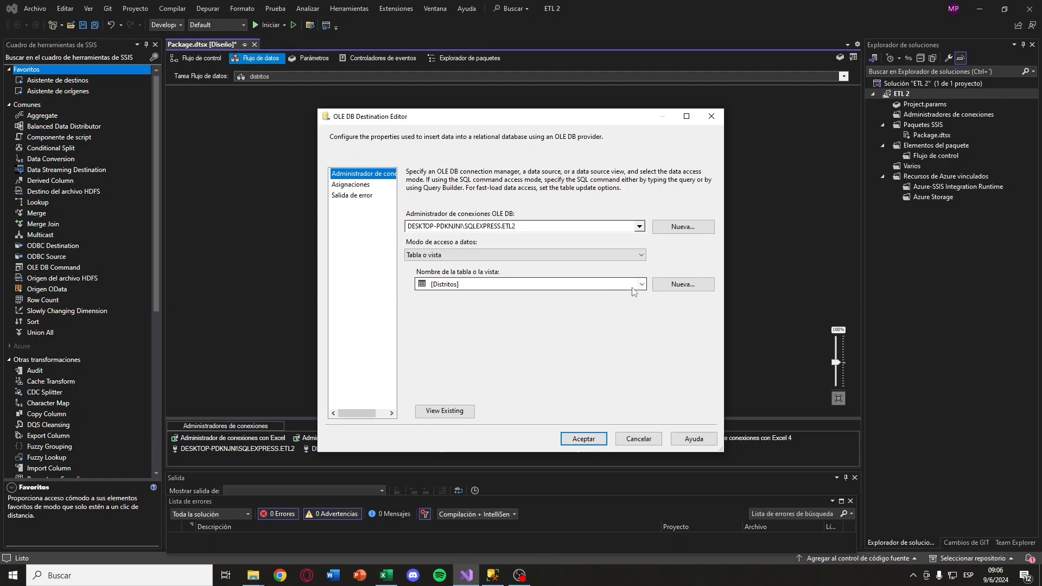
{"action": "left_click", "coordinate": [711, 117]}
{"action": "left_click", "coordinate": [201, 58]}
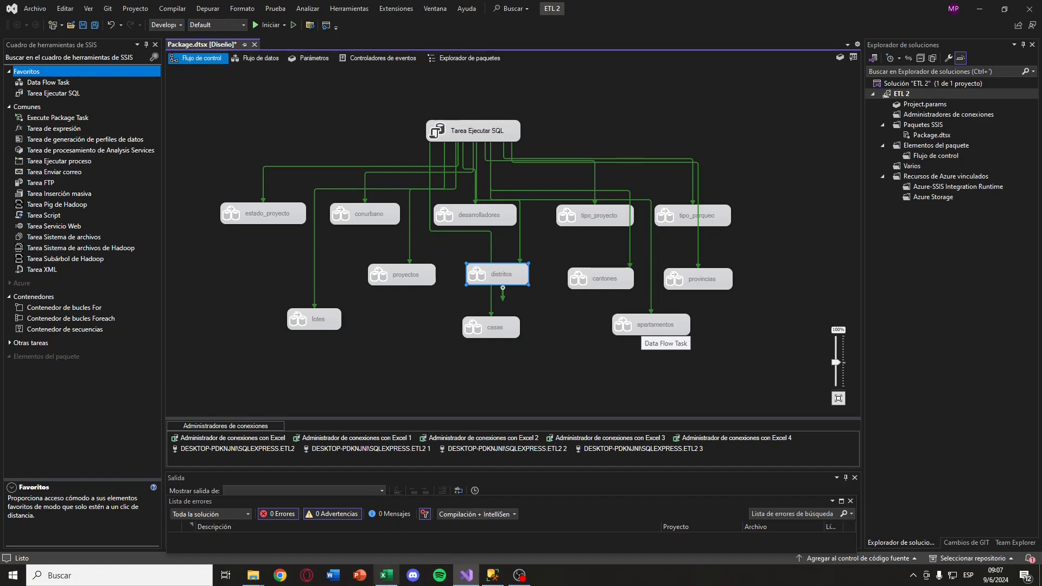
Switch to the ufgdata workbook in Excel, look through the Apartamentos, Casas and Lotes sheets, and return to Visual Studio.
{"action": "left_click", "coordinate": [385, 575]}
{"action": "left_click", "coordinate": [119, 545]}
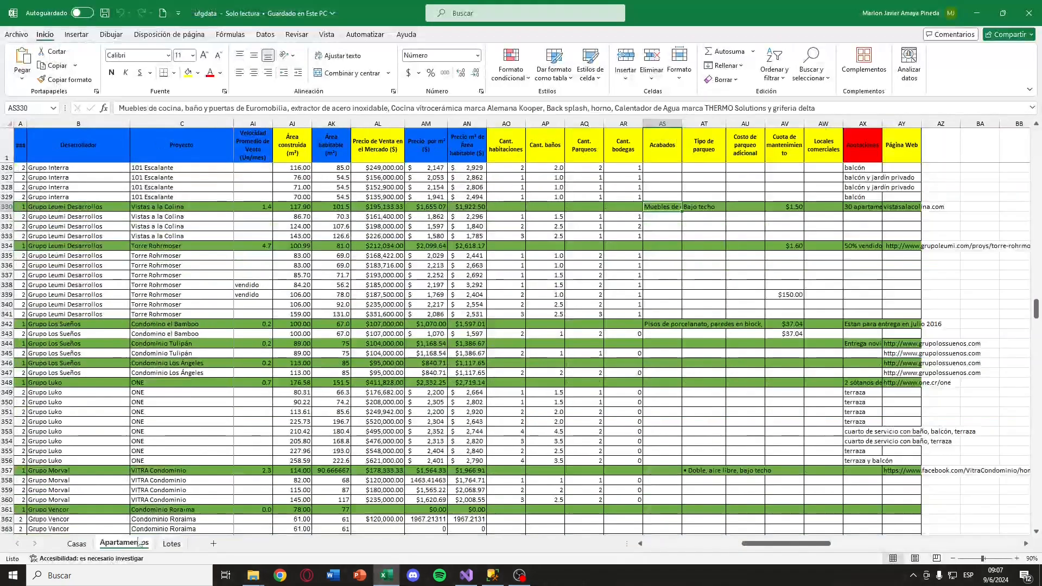
{"action": "left_click", "coordinate": [76, 543]}
{"action": "left_click", "coordinate": [172, 544]}
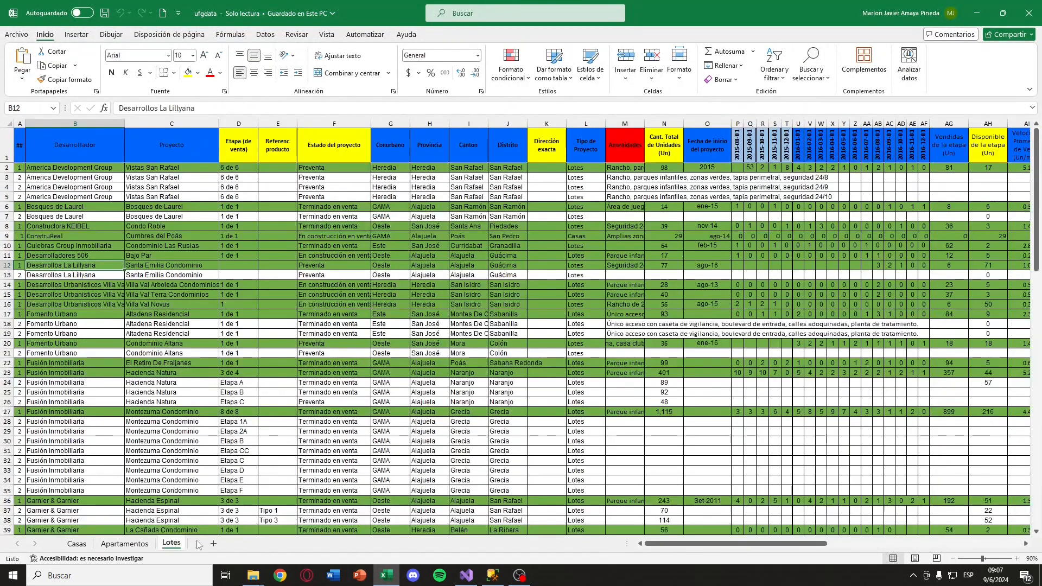
{"action": "left_click", "coordinate": [979, 13]}
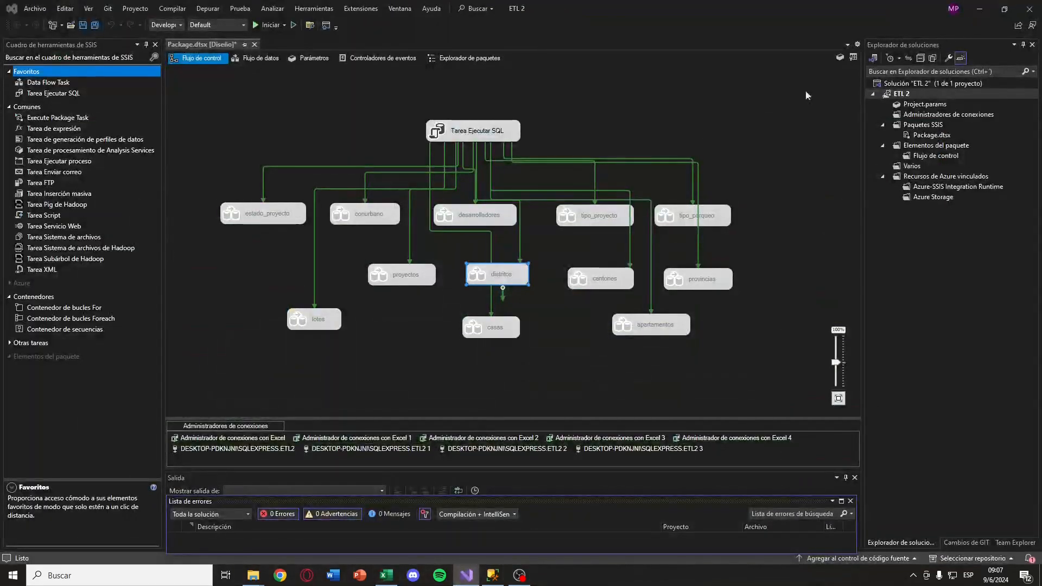
Open the casas data flow and check which worksheet its Excel Source reads.
{"action": "double_click", "coordinate": [509, 333]}
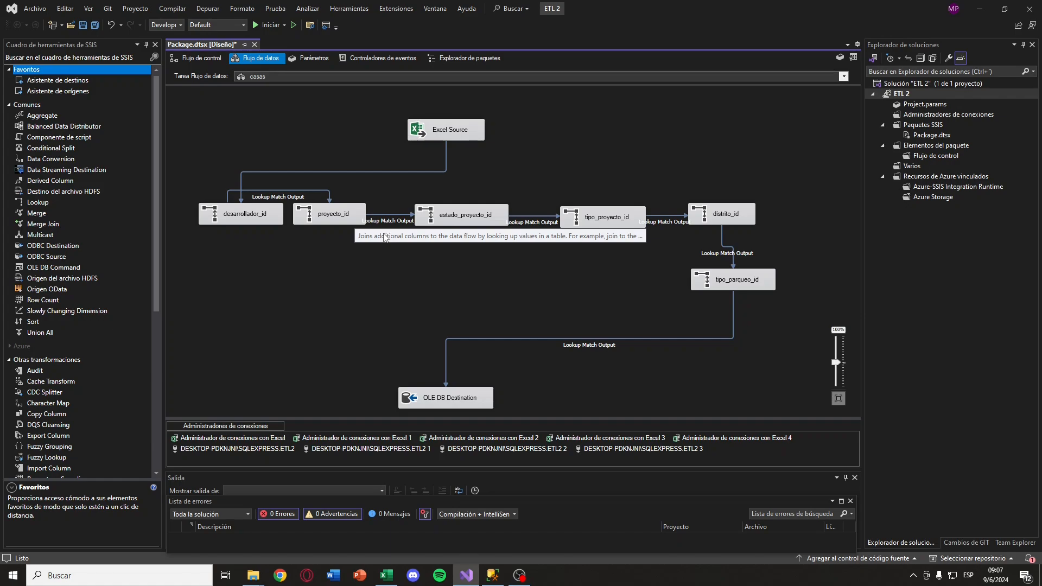
{"action": "double_click", "coordinate": [469, 136]}
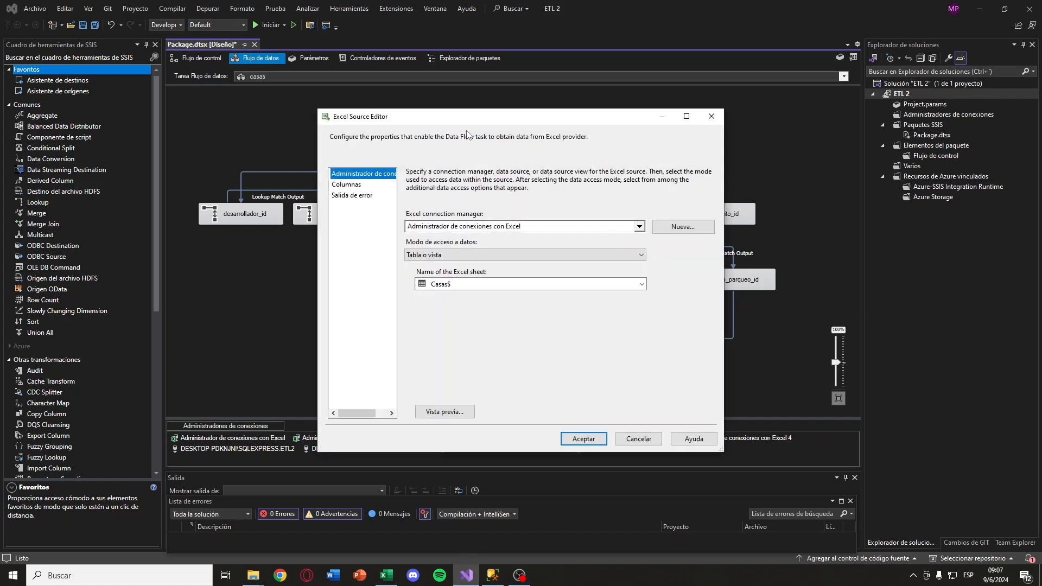
{"action": "left_click", "coordinate": [711, 116]}
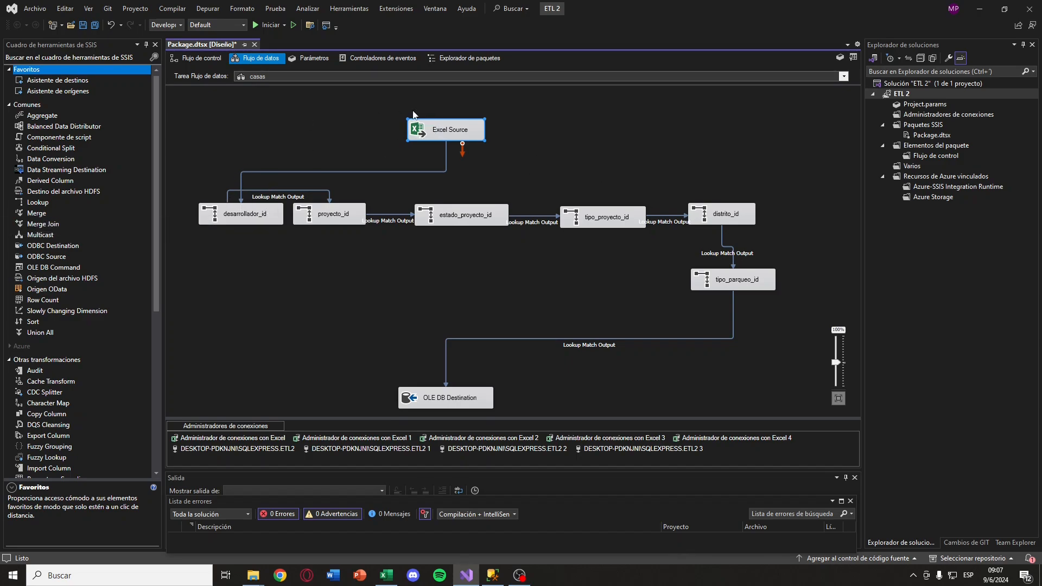
Examine the reference table and column mapping of the desarrollador_id Lookup in the casas data flow.
{"action": "double_click", "coordinate": [247, 220]}
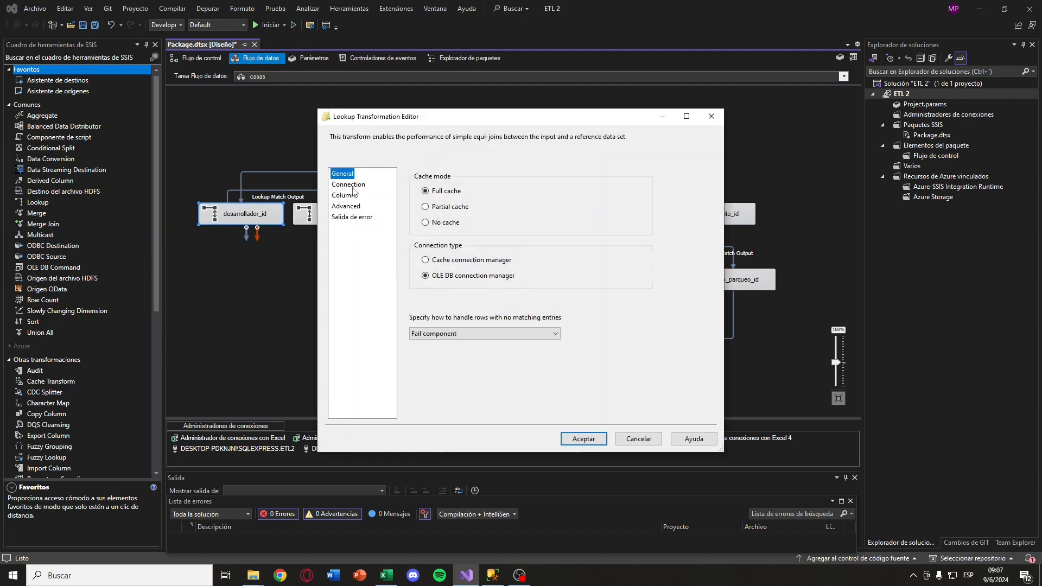
{"action": "left_click", "coordinate": [353, 185]}
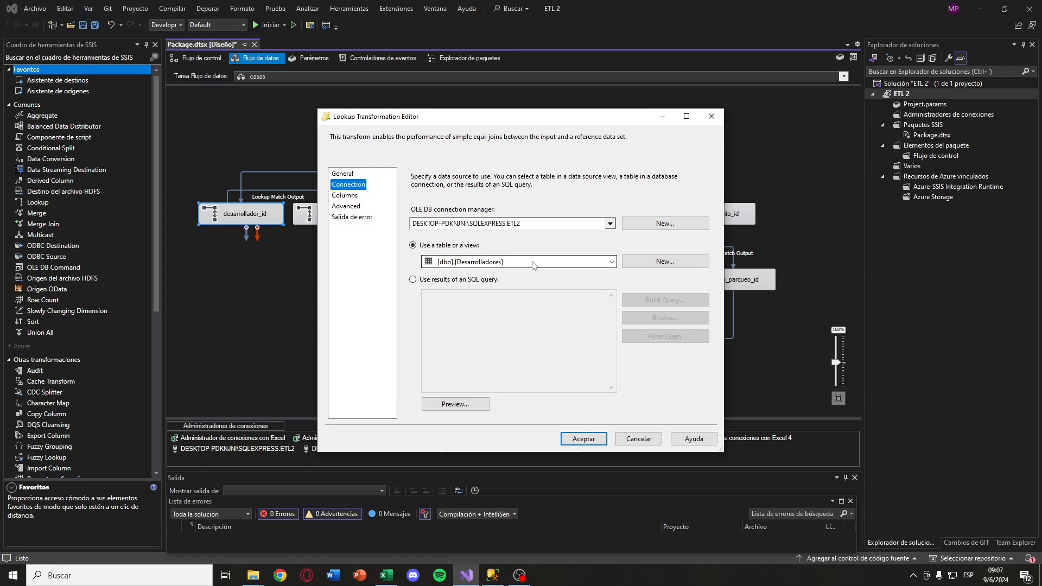
{"action": "left_click", "coordinate": [353, 199]}
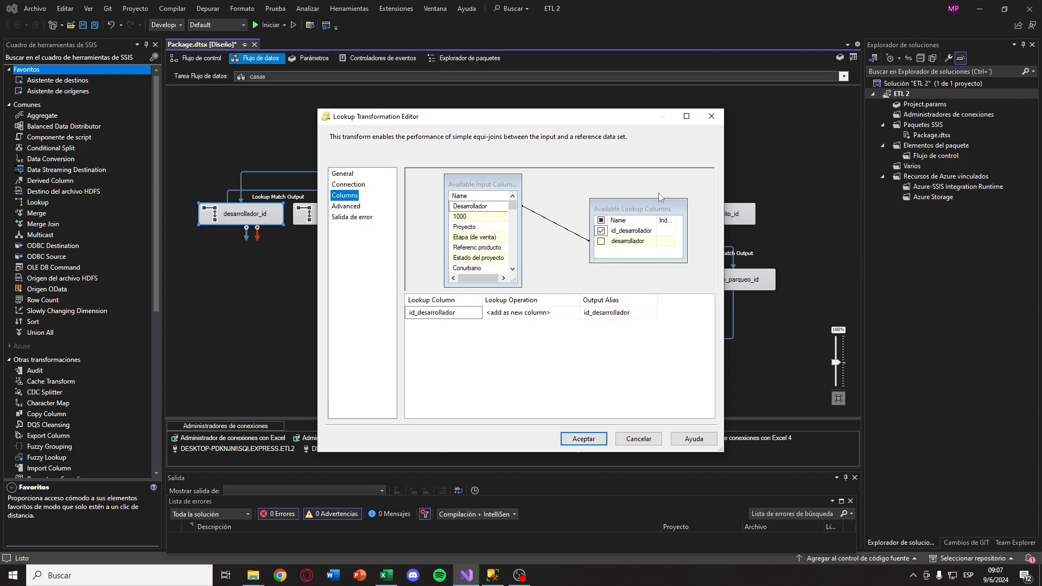
{"action": "left_click", "coordinate": [711, 116]}
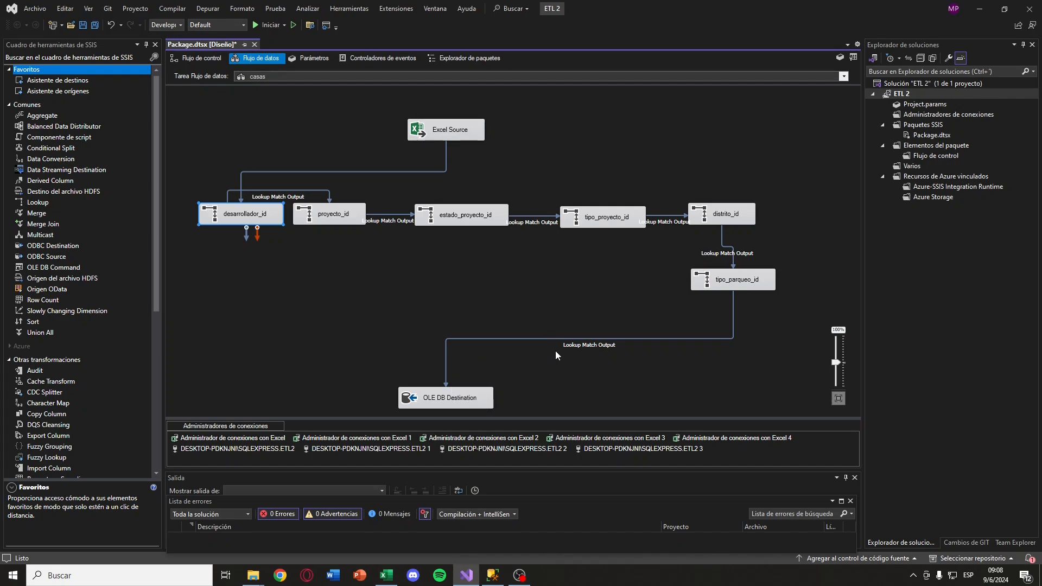
Review the casas OLE DB Destination's table and column mappings in a maximized editor, enlarging the input and destination column lists.
{"action": "double_click", "coordinate": [480, 399]}
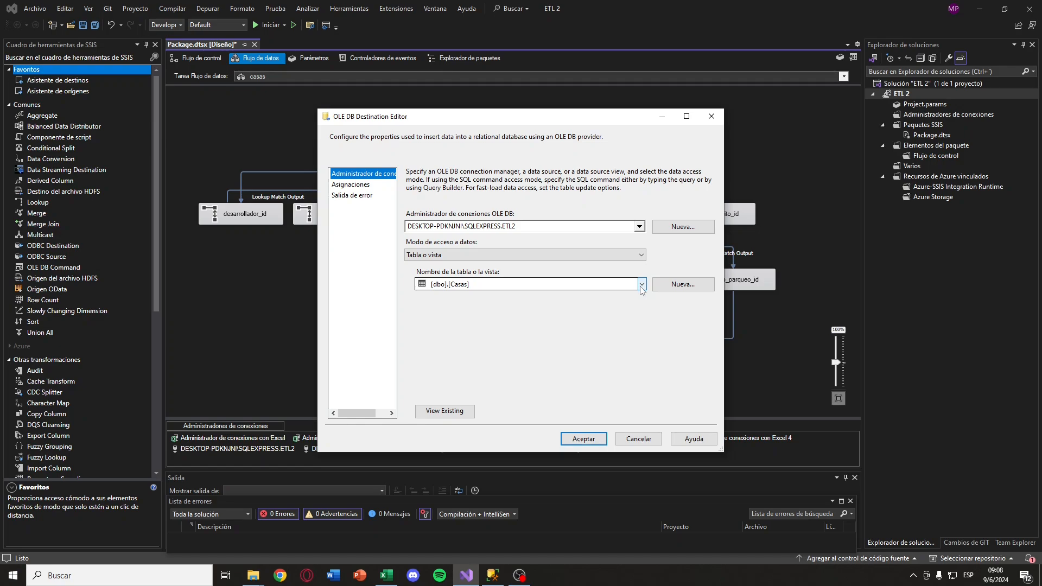
{"action": "left_click", "coordinate": [362, 185]}
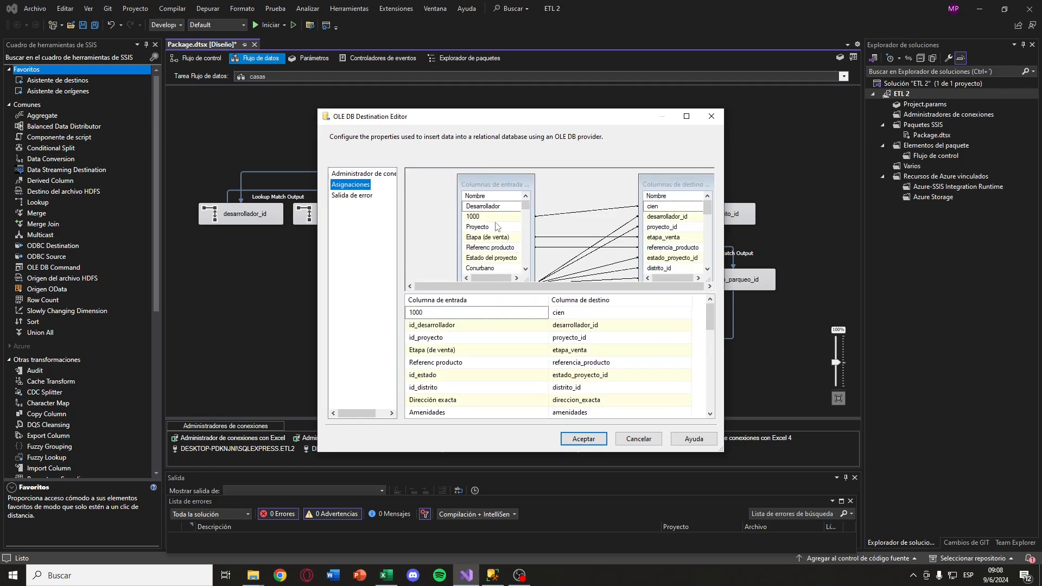
{"action": "left_click", "coordinate": [687, 116]}
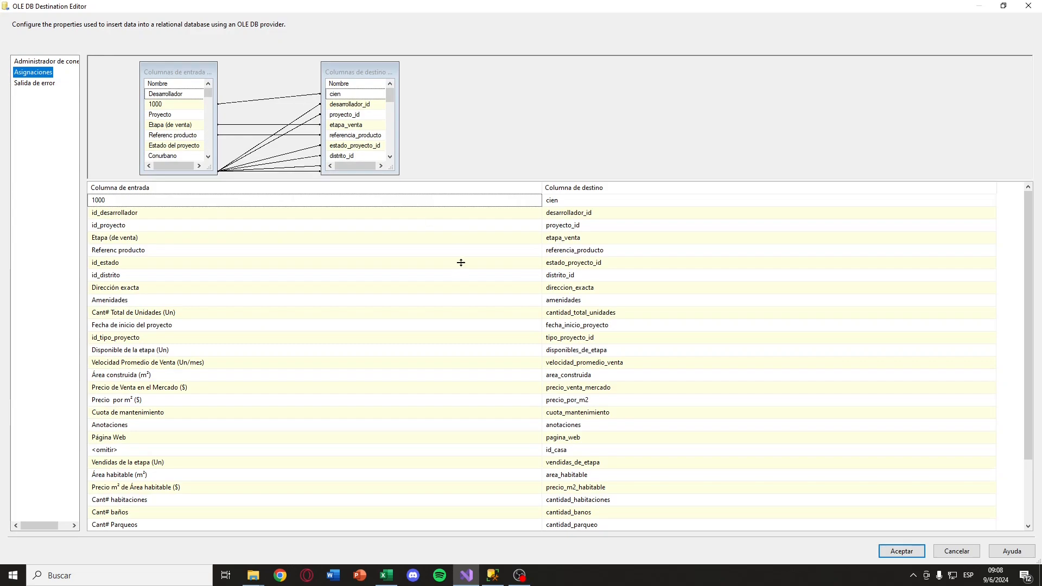
{"action": "left_click_drag", "start_coordinate": [460, 263], "coordinate": [497, 482]}
{"action": "left_click_drag", "start_coordinate": [399, 171], "coordinate": [664, 467]}
{"action": "left_click_drag", "start_coordinate": [209, 167], "coordinate": [243, 460]}
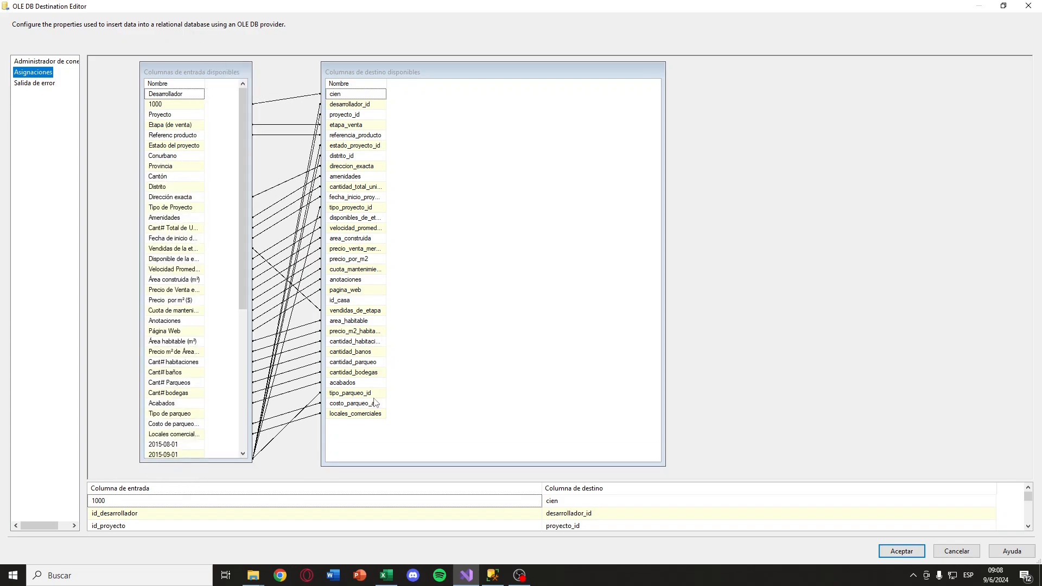
{"action": "left_click_drag", "start_coordinate": [245, 239], "coordinate": [240, 192]}
{"action": "left_click_drag", "start_coordinate": [382, 192], "coordinate": [412, 163]}
{"action": "left_click_drag", "start_coordinate": [245, 274], "coordinate": [246, 319]}
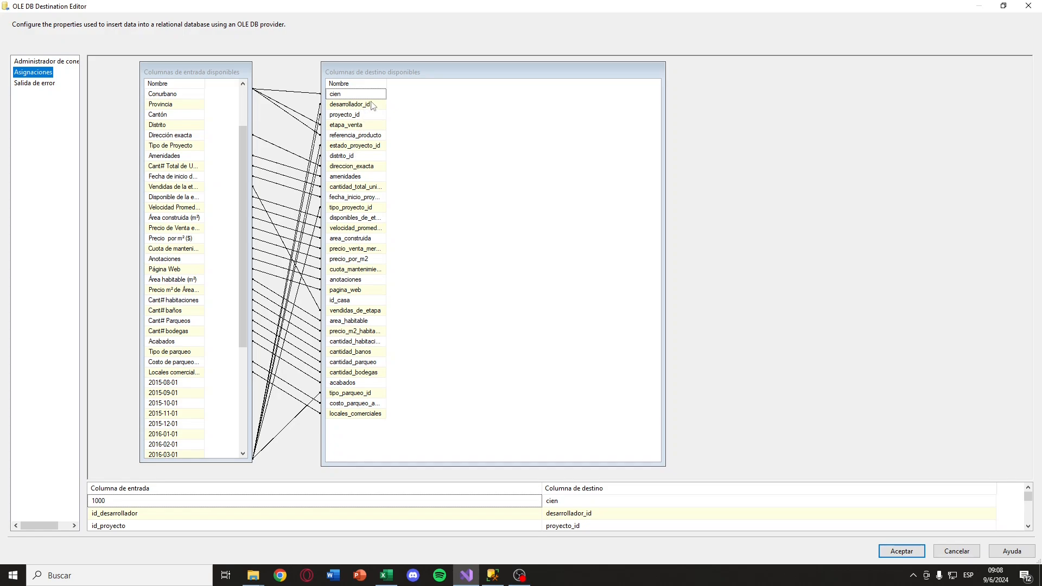
{"action": "left_click_drag", "start_coordinate": [240, 285], "coordinate": [248, 254]}
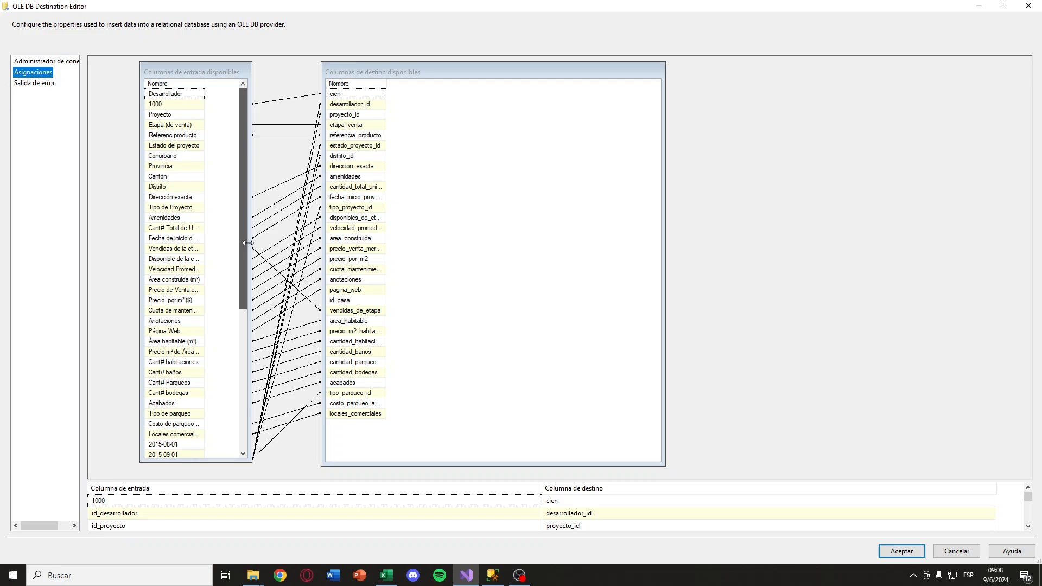
{"action": "left_click", "coordinate": [1028, 6]}
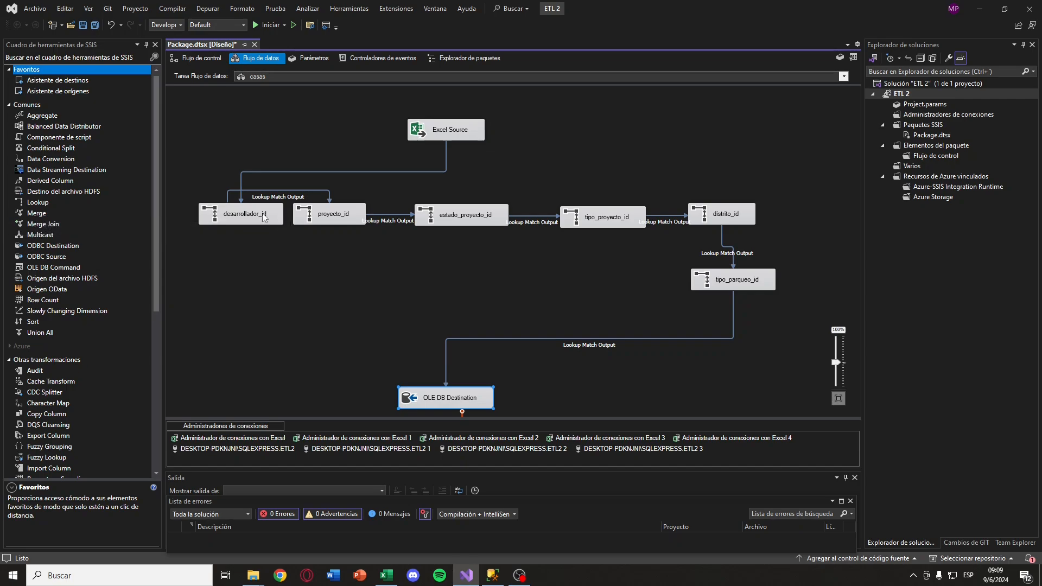
Recheck the reference table used by the desarrollador_id Lookup and close its editor.
{"action": "double_click", "coordinate": [266, 215]}
{"action": "left_click", "coordinate": [348, 185]}
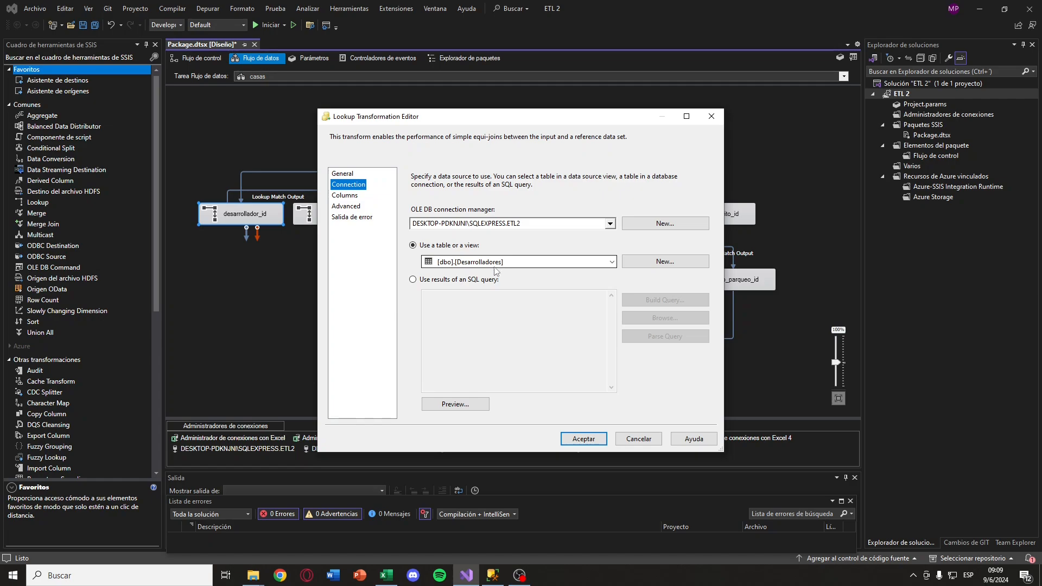
{"action": "left_click", "coordinate": [711, 116]}
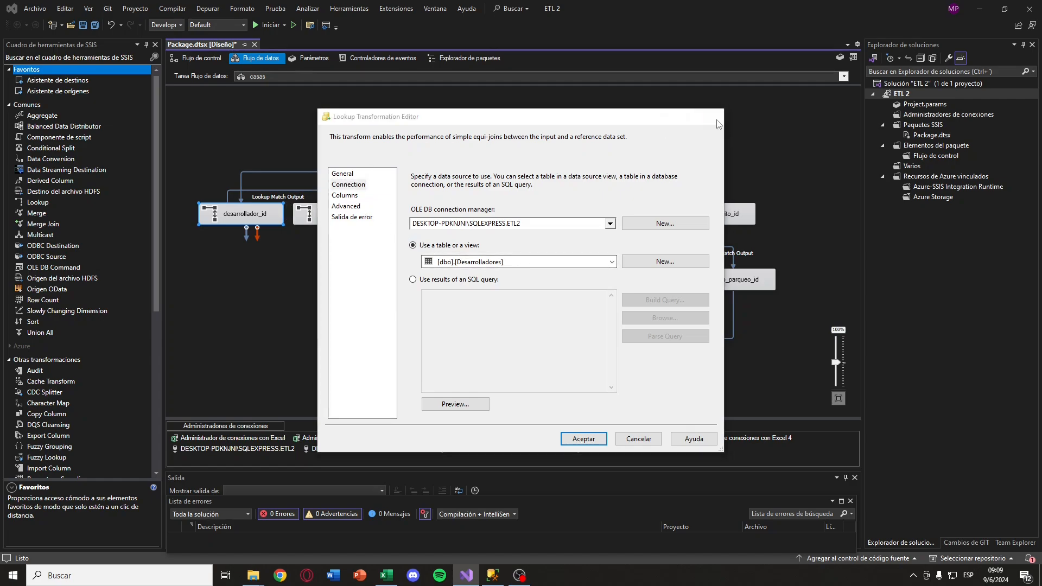
Inspect how the casas OLE DB Destination maps the looked-up id columns, and return to the control flow.
{"action": "double_click", "coordinate": [471, 399]}
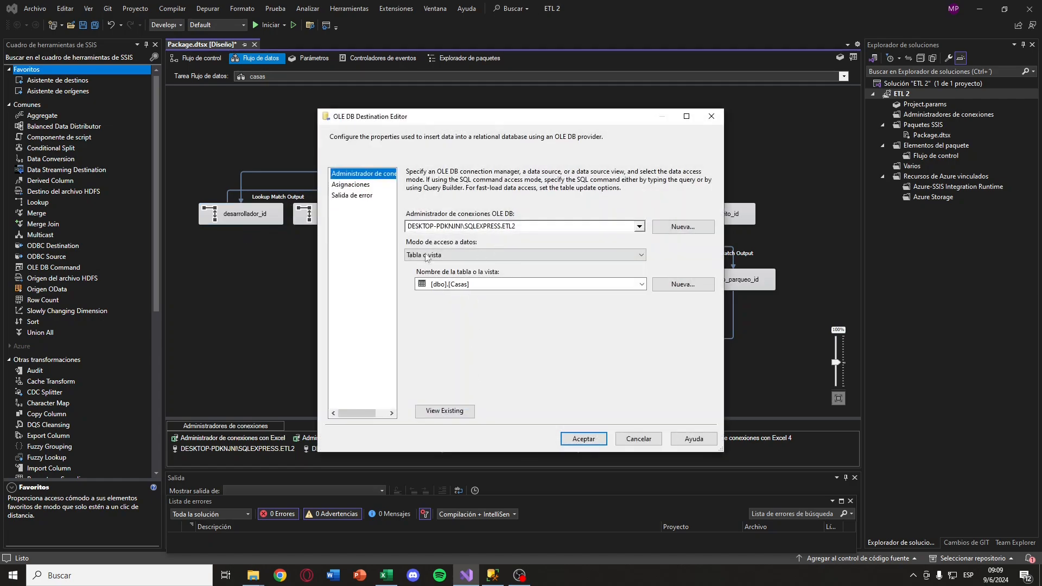
{"action": "left_click", "coordinate": [359, 186]}
{"action": "left_click", "coordinate": [687, 116]}
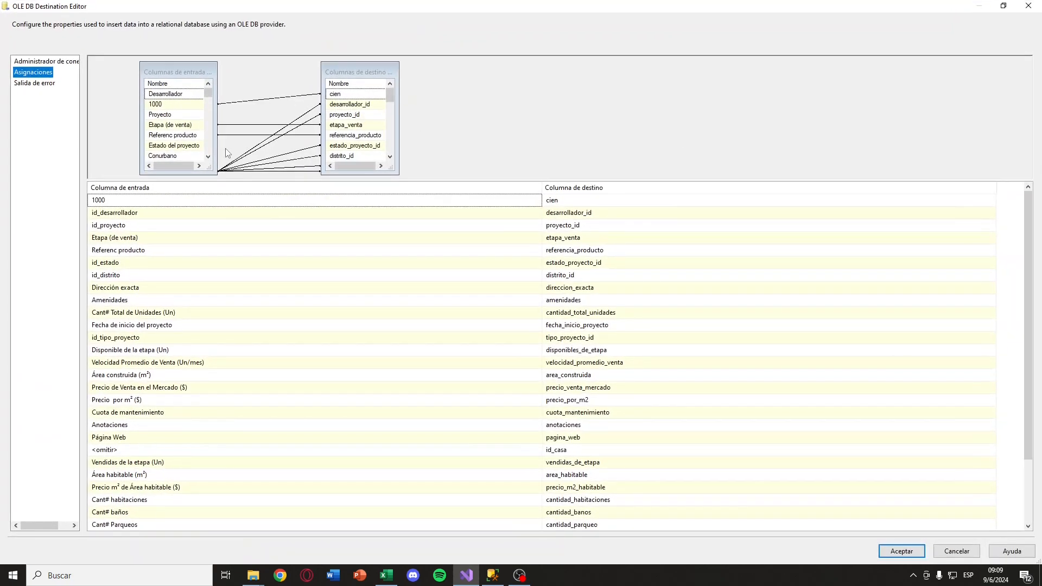
{"action": "left_click_drag", "start_coordinate": [208, 93], "coordinate": [209, 146]}
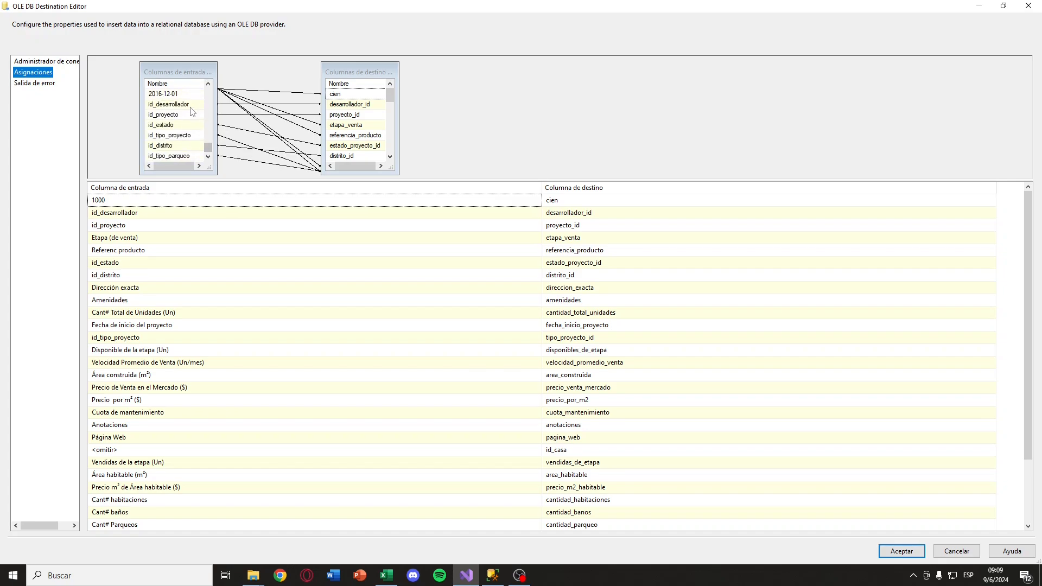
{"action": "mouse_move", "coordinate": [168, 109]}
{"action": "left_click", "coordinate": [1029, 6]}
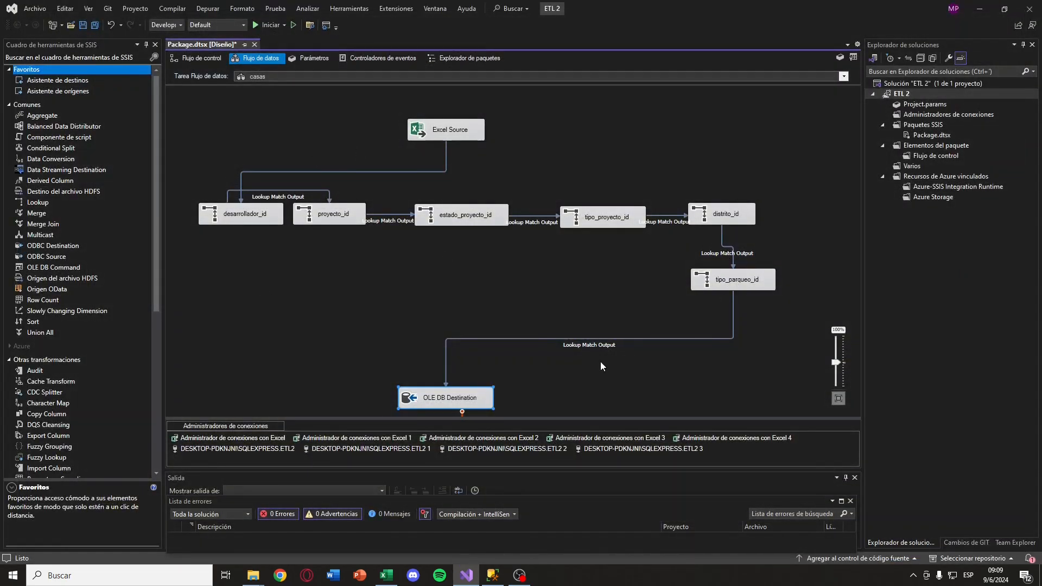
{"action": "left_click", "coordinate": [201, 57]}
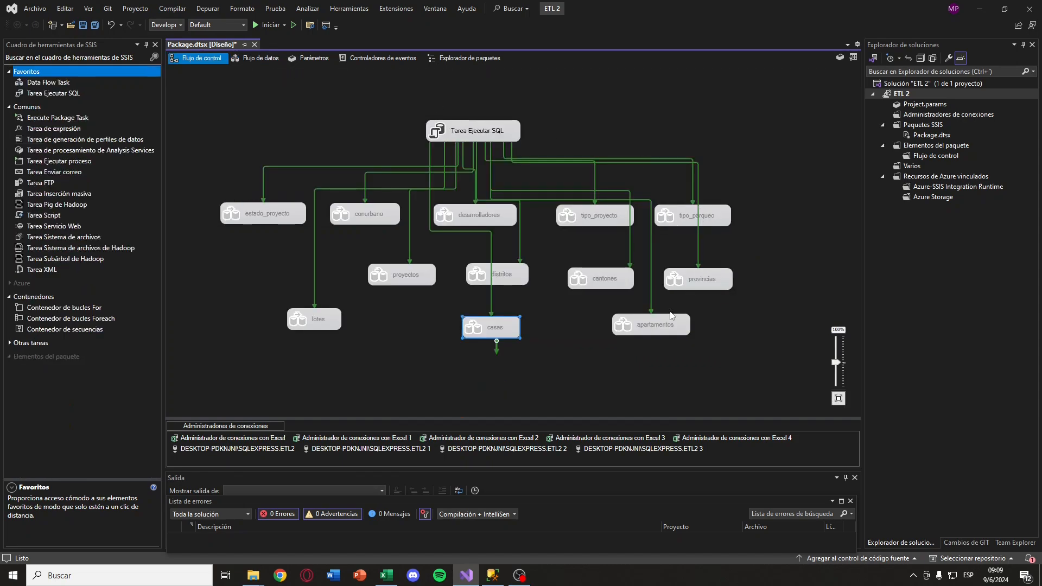
Open the apartamentos data flow, review its OLE DB Destination column mappings, and return to the control flow.
{"action": "double_click", "coordinate": [671, 319]}
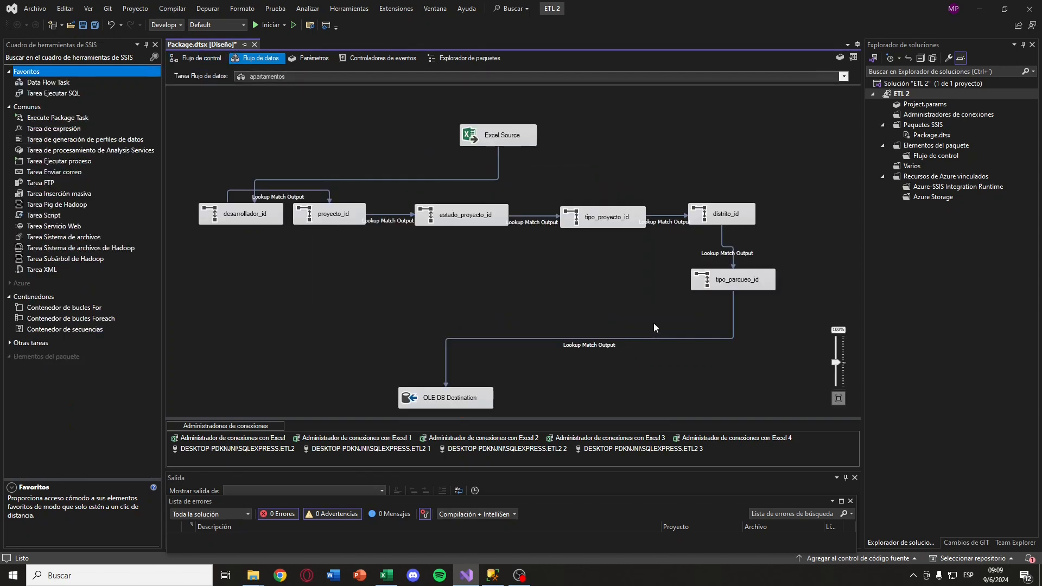
{"action": "double_click", "coordinate": [437, 400]}
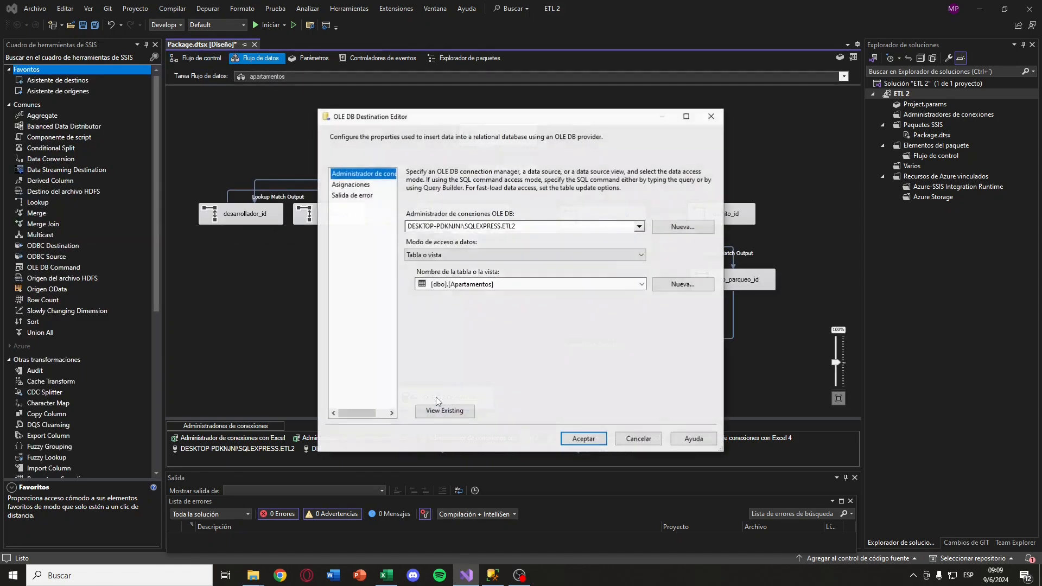
{"action": "left_click", "coordinate": [363, 185]}
{"action": "scroll", "coordinate": [521, 234], "scroll_direction": "down", "scroll_amount": 5}
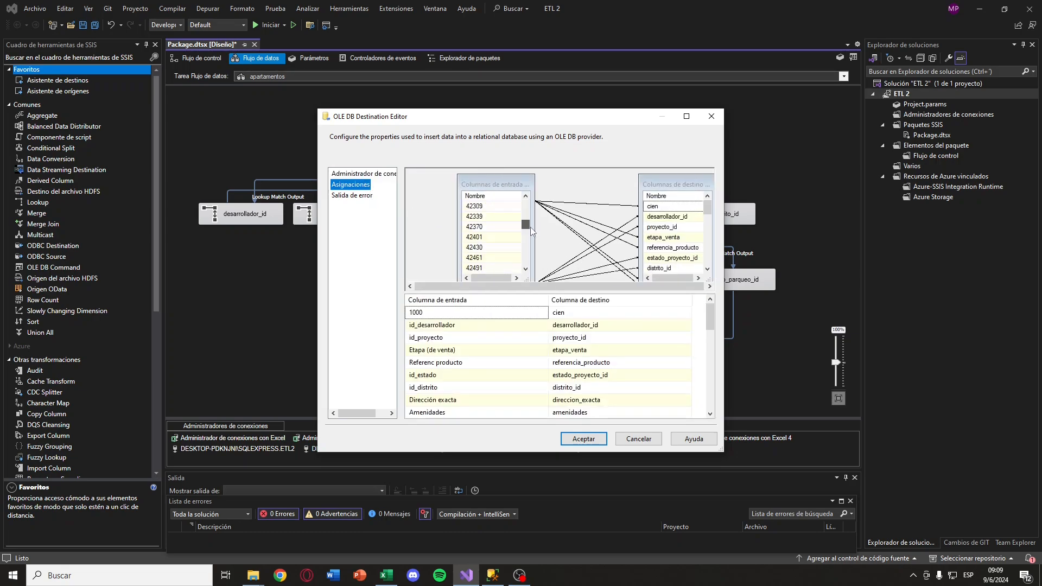
{"action": "left_click", "coordinate": [711, 116]}
{"action": "left_click", "coordinate": [201, 58]}
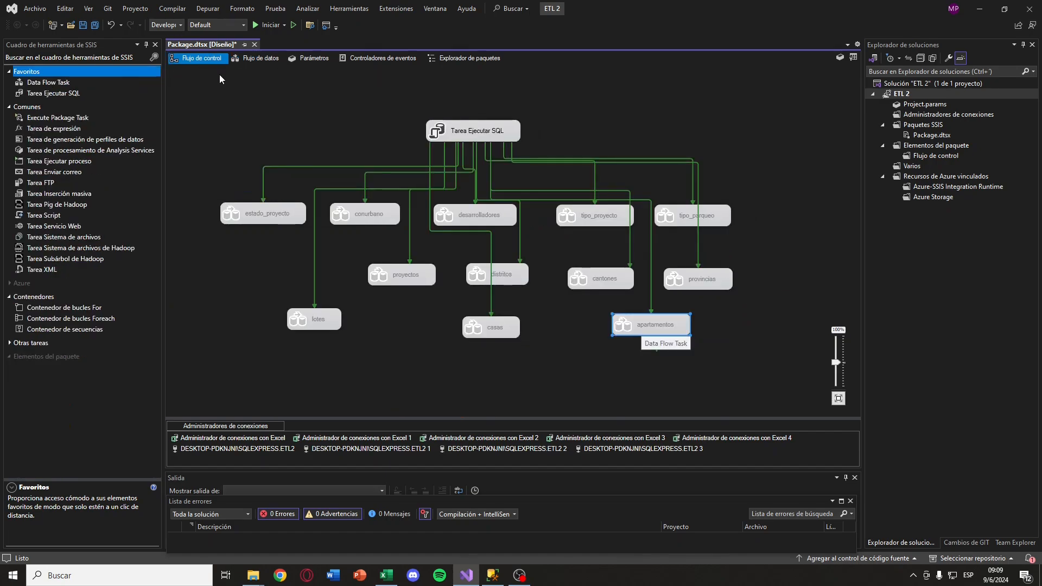
{"action": "right_click", "coordinate": [264, 219]}
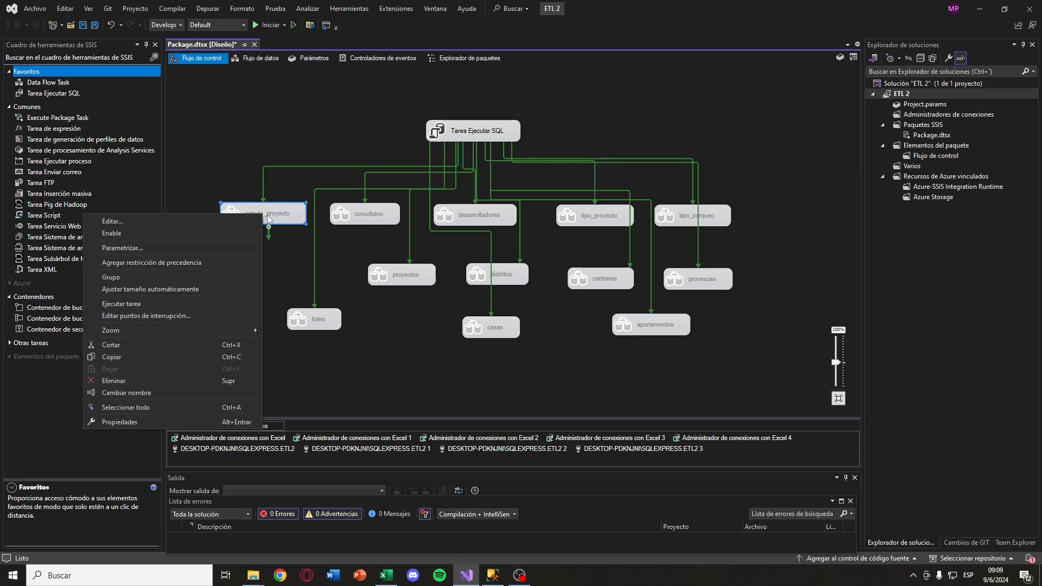
{"action": "left_click", "coordinate": [220, 161]}
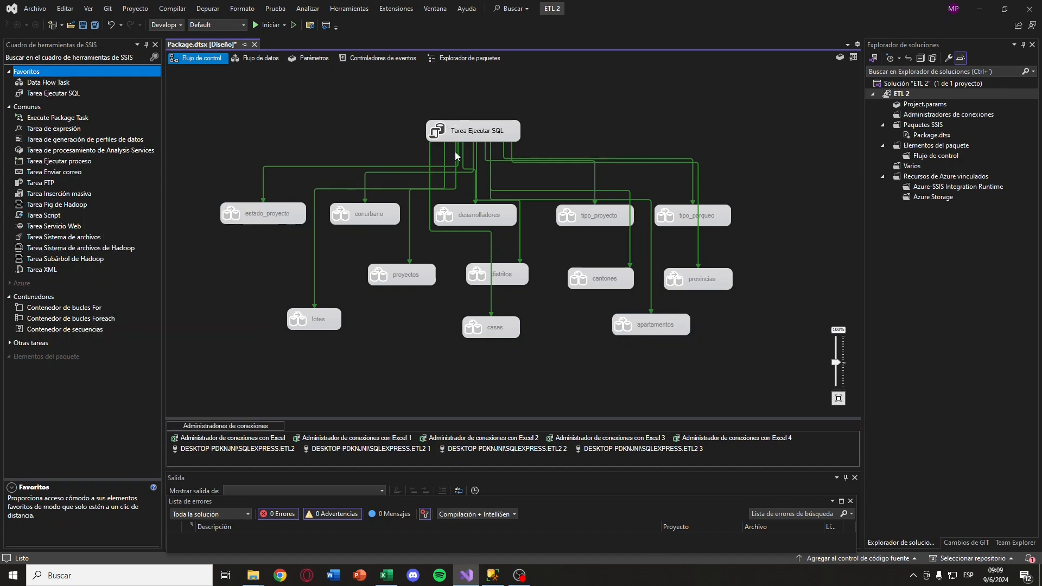
Switch to SQL Server Management Studio and list the tables of the ETL2 database.
{"action": "mouse_move", "coordinate": [492, 577]}
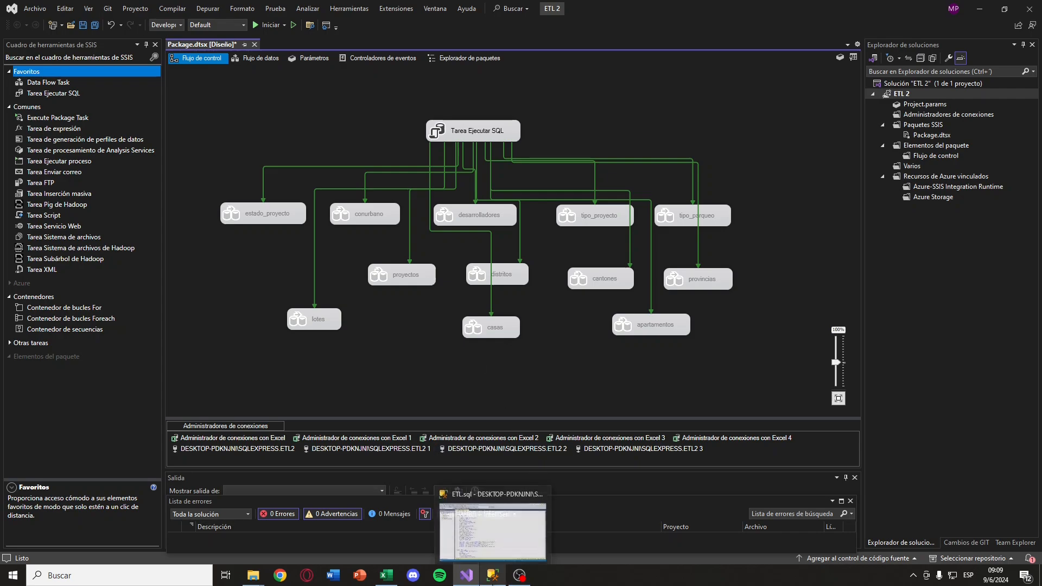
{"action": "left_click", "coordinate": [493, 529]}
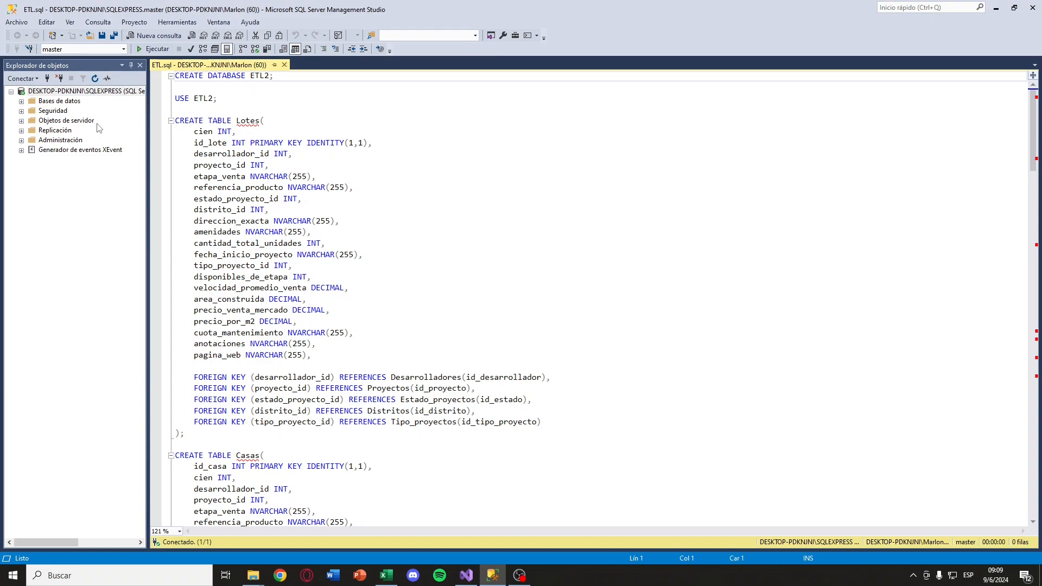
{"action": "left_click", "coordinate": [21, 101]}
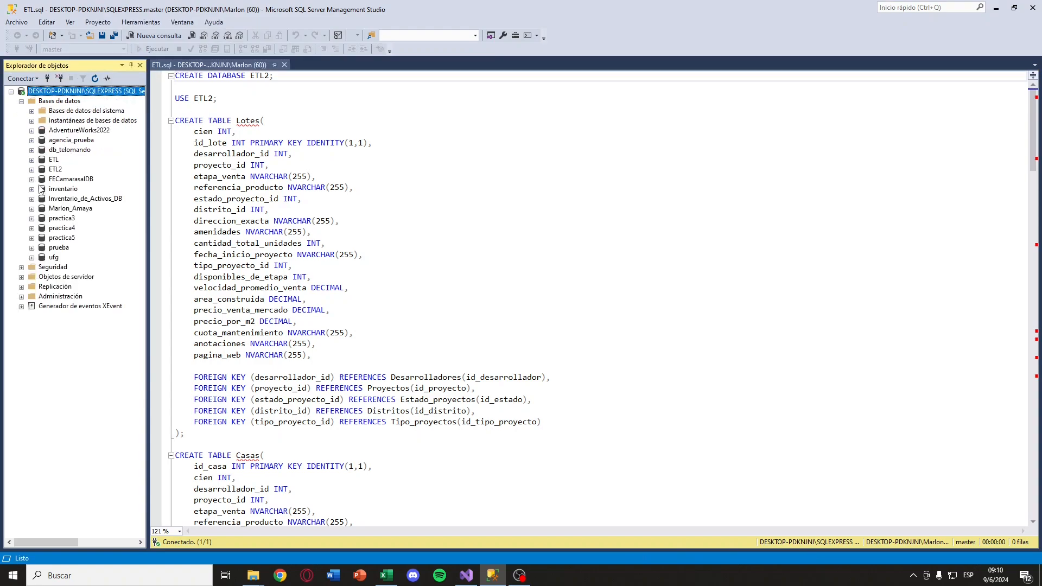
{"action": "left_click", "coordinate": [32, 169]}
{"action": "left_click", "coordinate": [42, 189]}
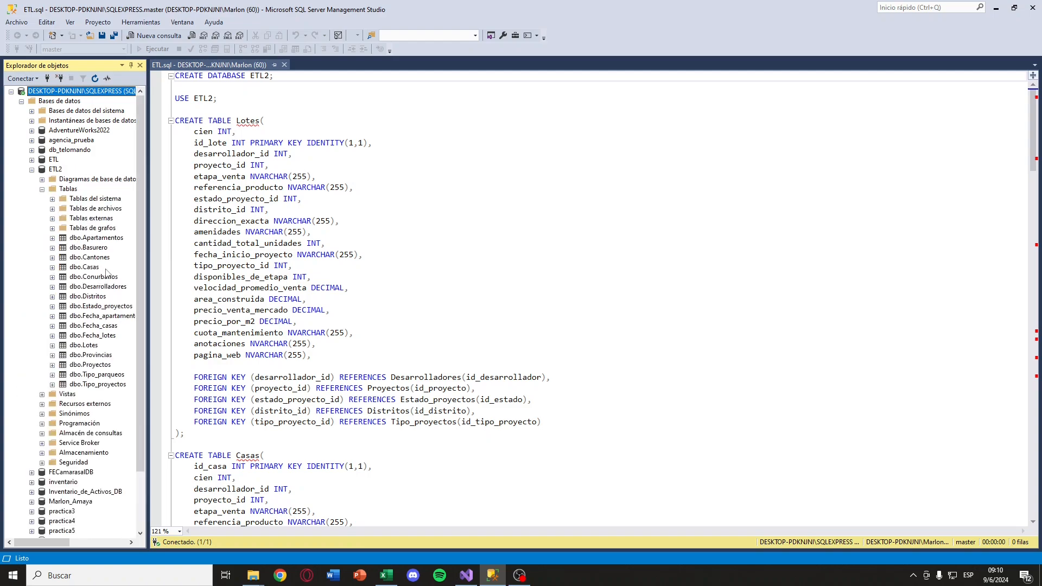
Query the first 1000 rows of dbo.Desarrolladores, look through the results to the end, and close the query.
{"action": "right_click", "coordinate": [93, 287]}
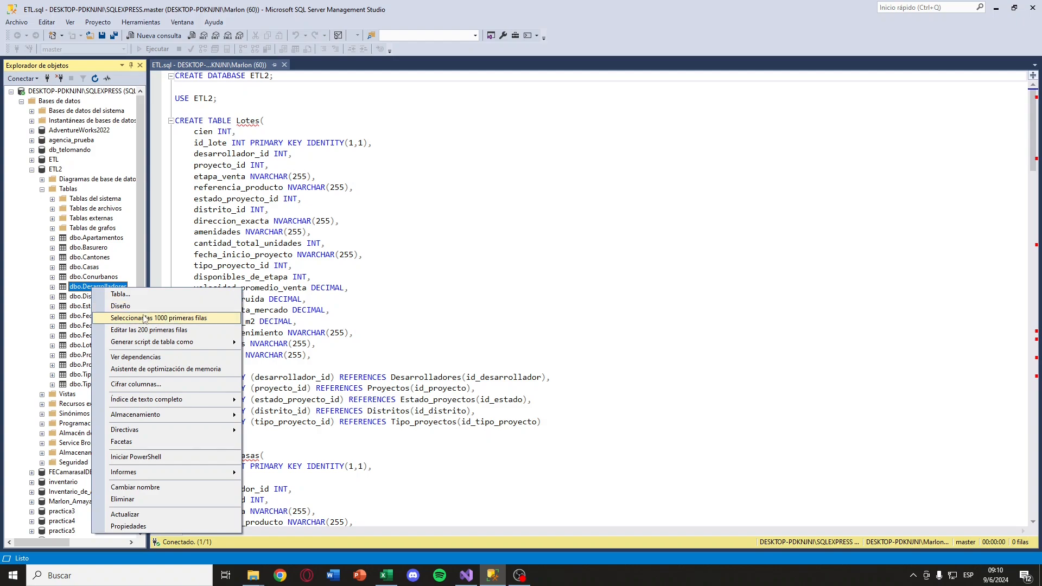
{"action": "left_click", "coordinate": [146, 318]}
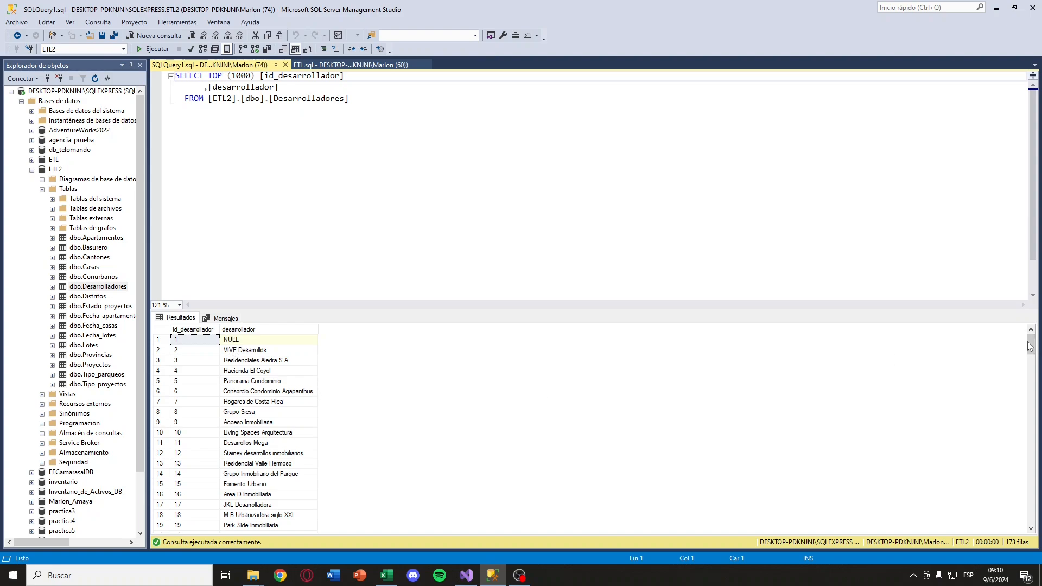
{"action": "left_click_drag", "start_coordinate": [1032, 346], "coordinate": [1023, 519]}
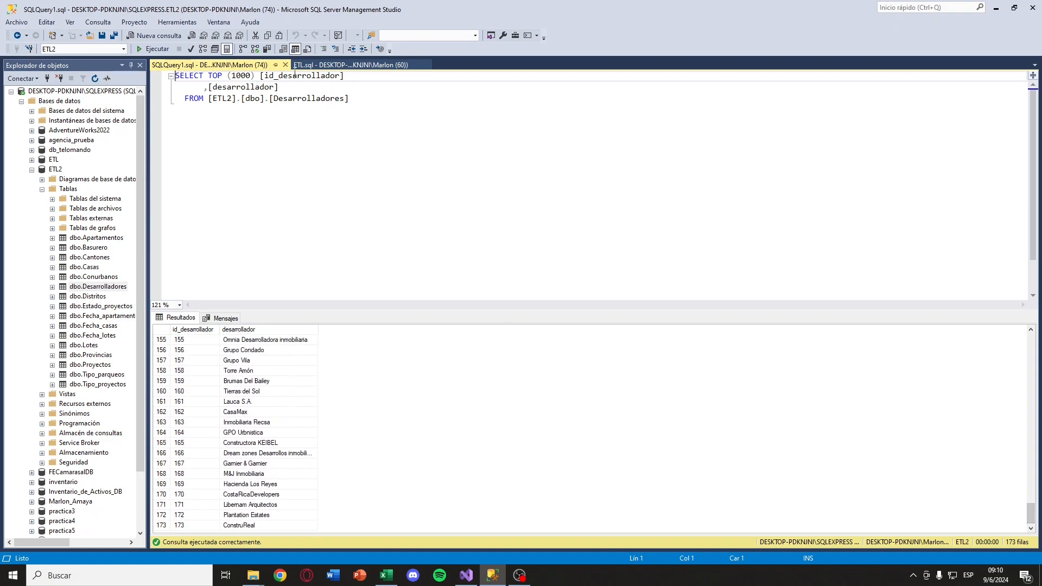
{"action": "left_click", "coordinate": [285, 65]}
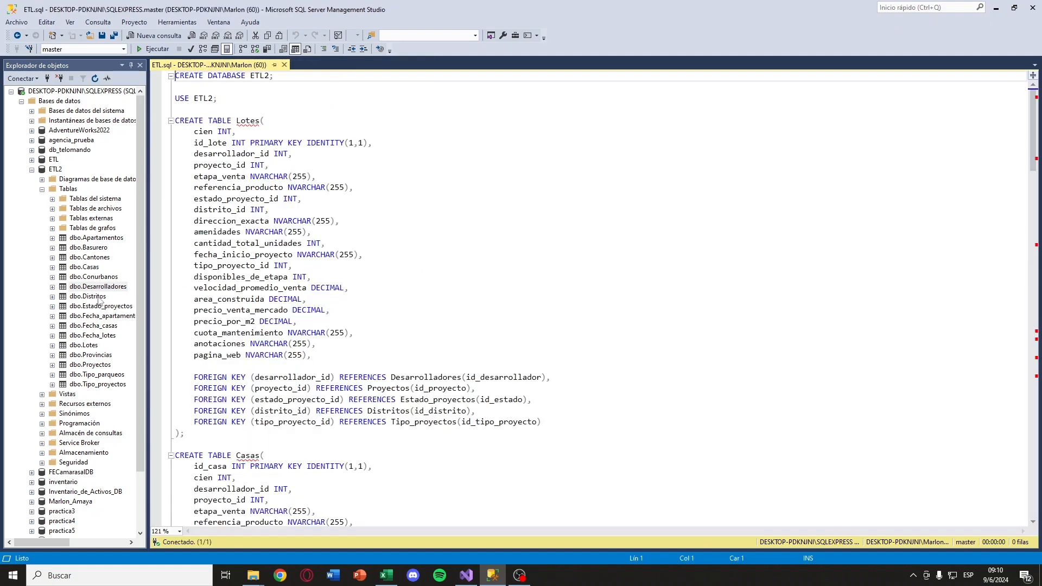
Query the first 1000 rows of dbo.Distritos and look through the results to the end.
{"action": "right_click", "coordinate": [98, 297]}
{"action": "left_click", "coordinate": [144, 326]}
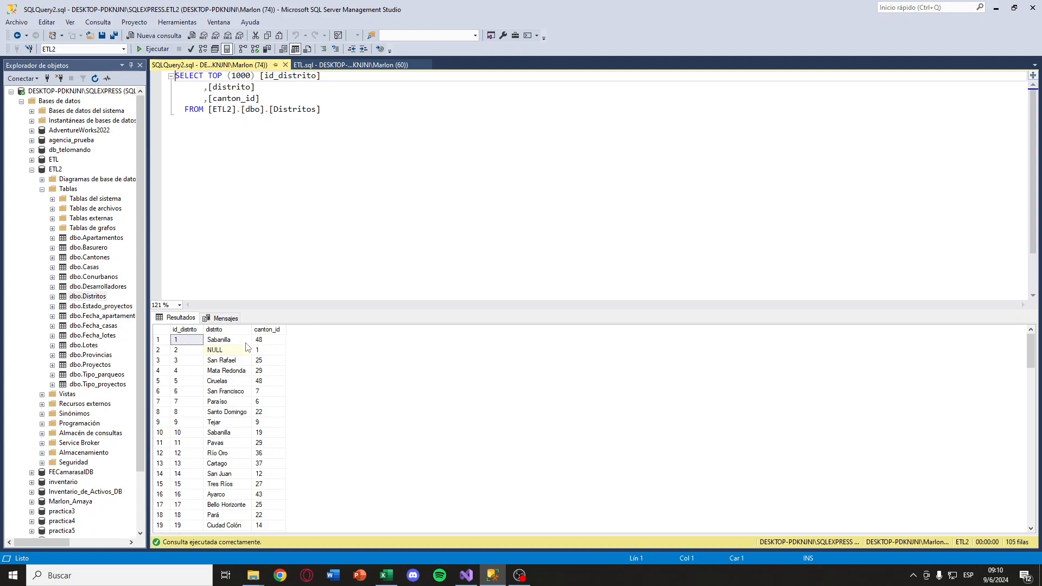
{"action": "left_click_drag", "start_coordinate": [1035, 347], "coordinate": [1031, 505]}
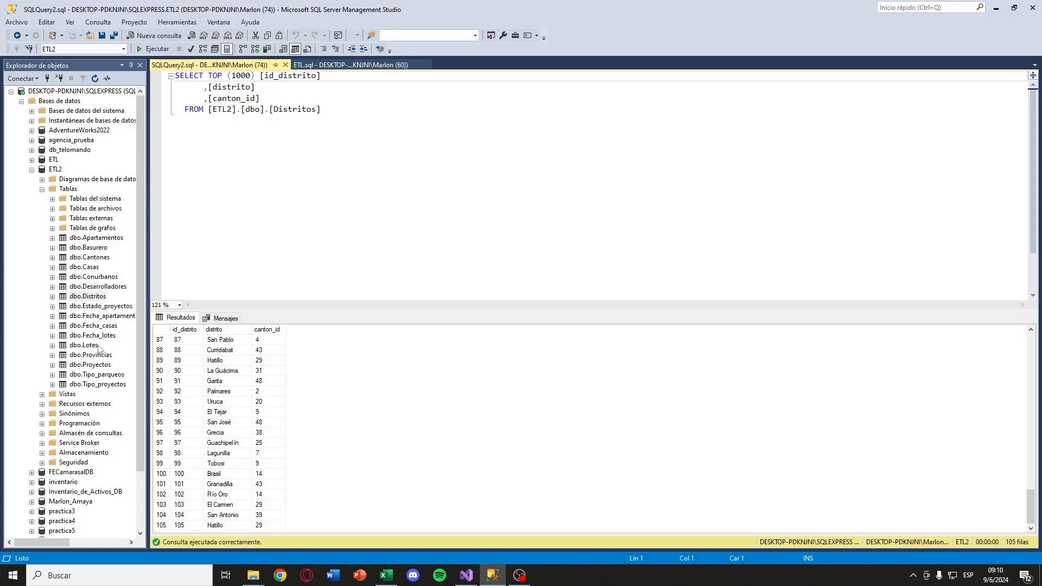
Query the first 1000 rows of dbo.Casas and look through the result rows and columns, including acabados.
{"action": "right_click", "coordinate": [86, 267]}
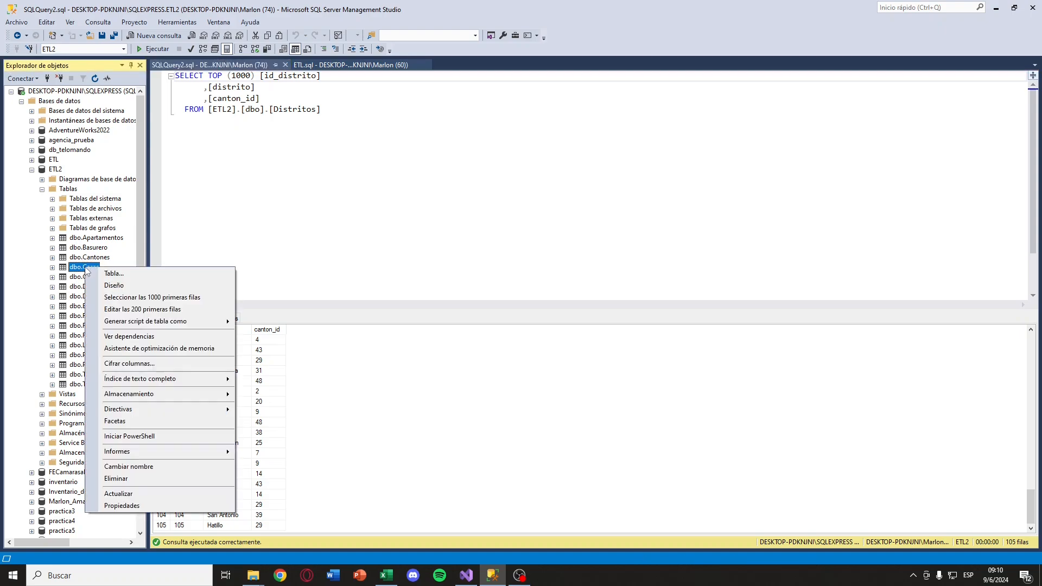
{"action": "left_click", "coordinate": [123, 298]}
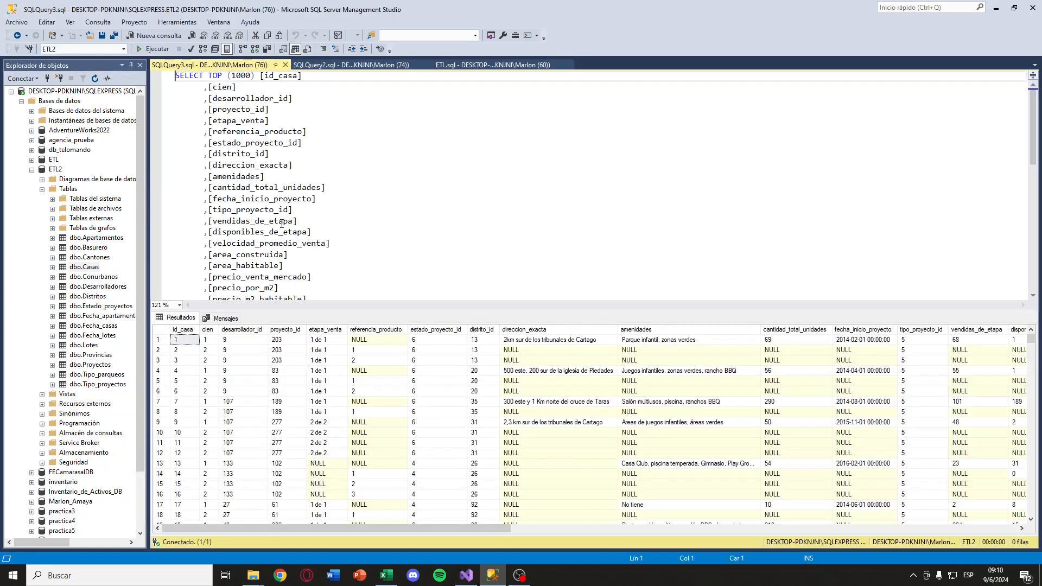
{"action": "left_click_drag", "start_coordinate": [1030, 341], "coordinate": [1032, 471]}
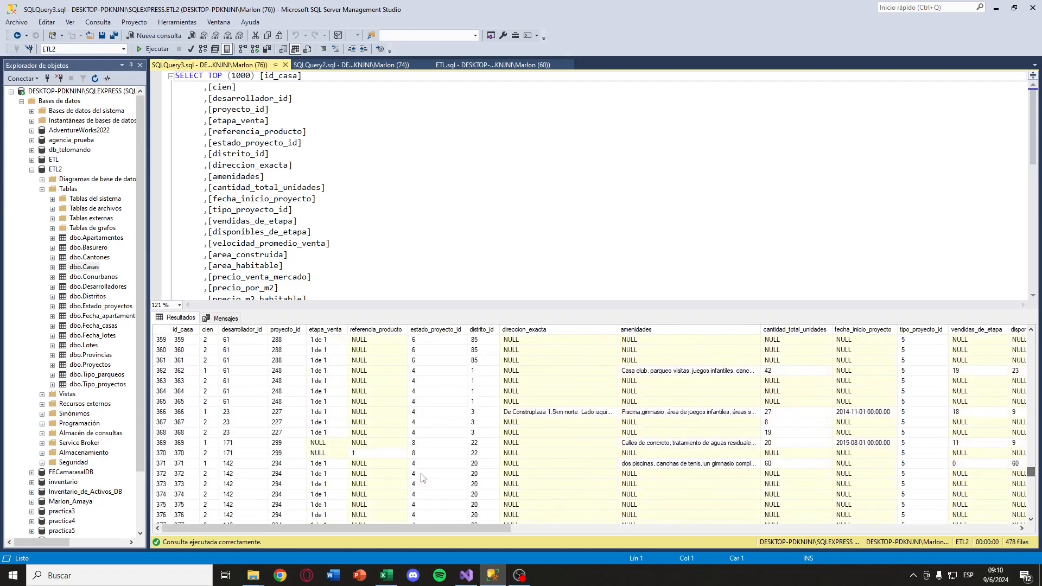
{"action": "left_click_drag", "start_coordinate": [441, 532], "coordinate": [898, 545]}
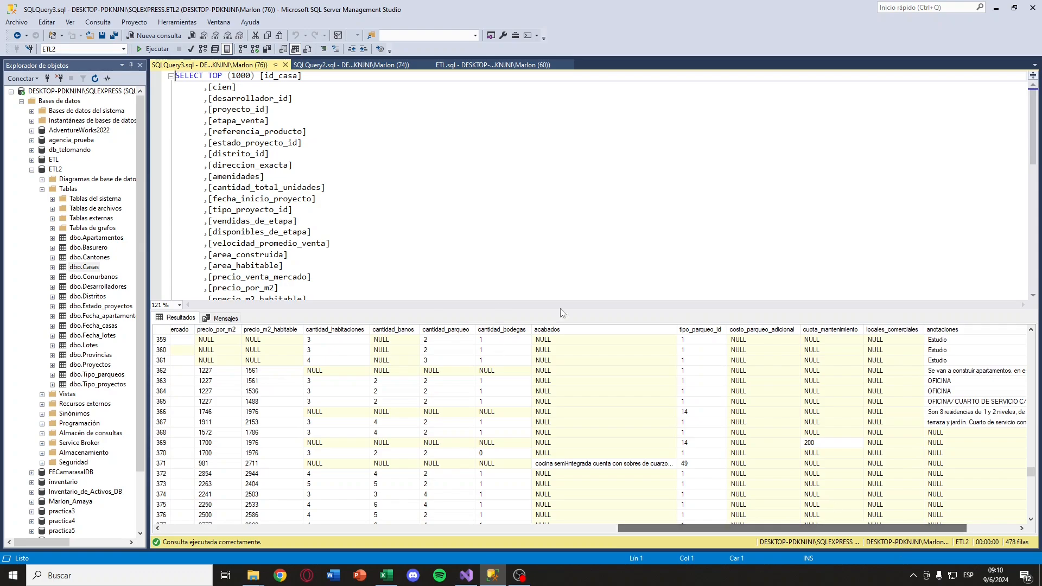
{"action": "left_click_drag", "start_coordinate": [577, 350], "coordinate": [582, 409]}
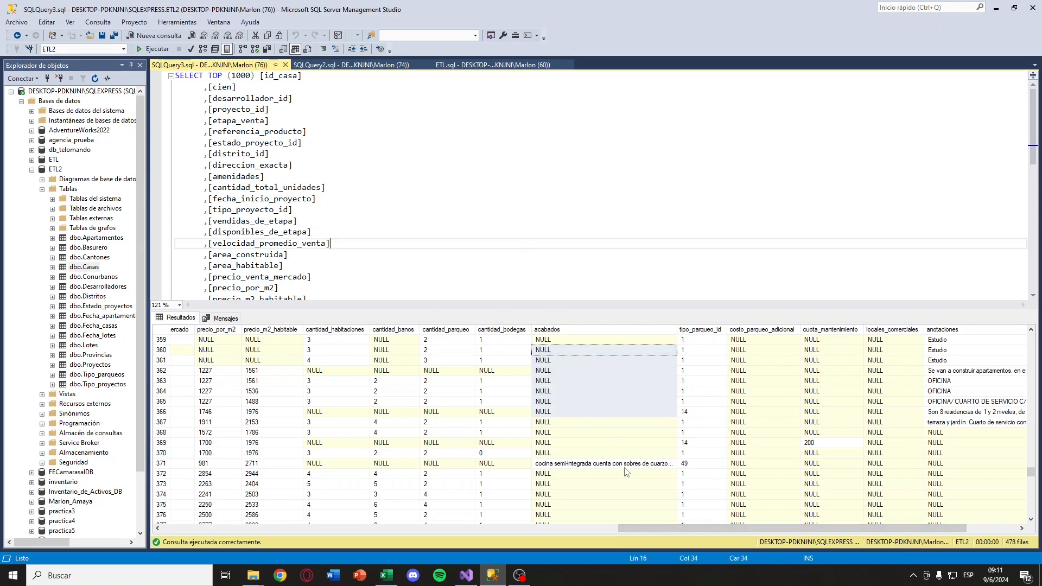
{"action": "left_click_drag", "start_coordinate": [688, 528], "coordinate": [347, 556]}
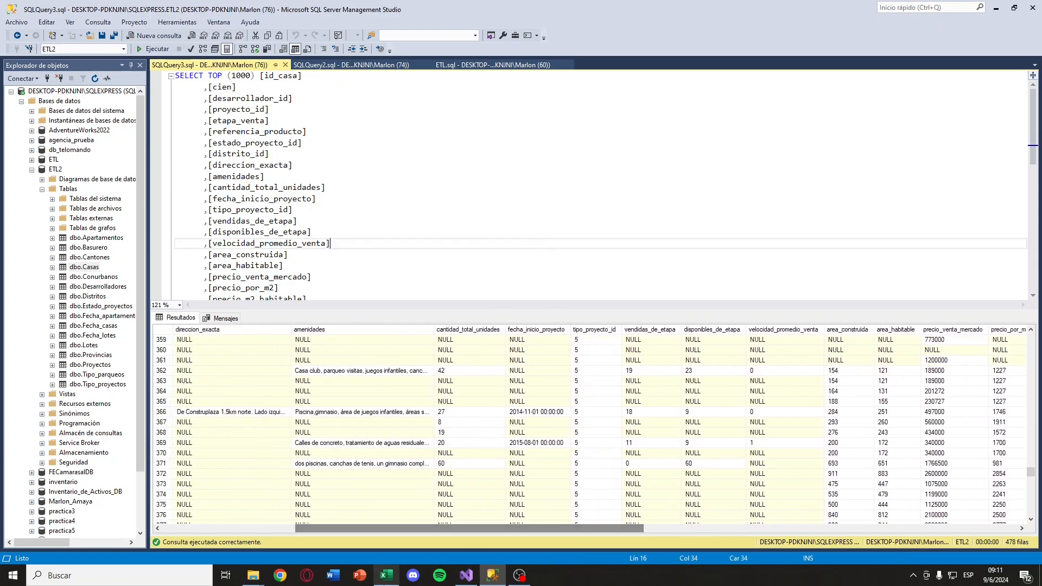
Check the product reference column of the Lotes sheet in Excel, then return to the start of the dbo.Casas results in SQL Server Management Studio.
{"action": "left_click", "coordinate": [387, 575]}
{"action": "left_click_drag", "start_coordinate": [263, 205], "coordinate": [293, 247]}
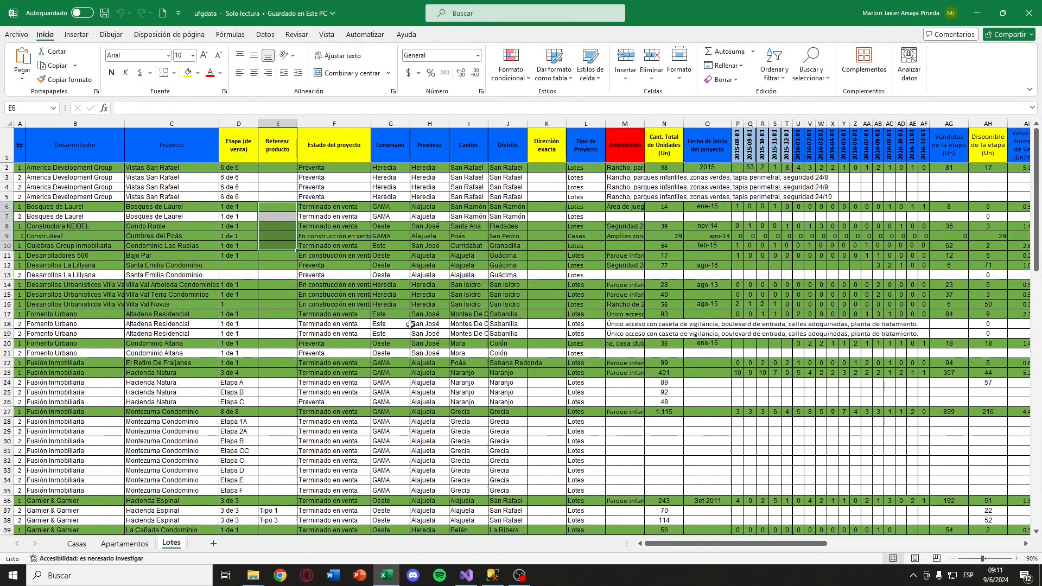
{"action": "left_click", "coordinate": [976, 13]}
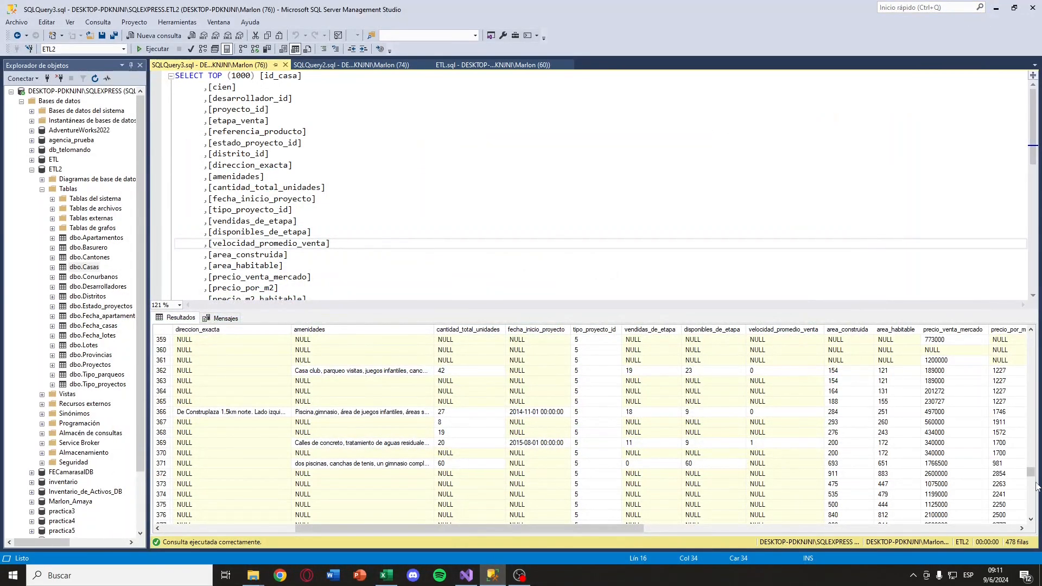
{"action": "left_click_drag", "start_coordinate": [1031, 473], "coordinate": [1033, 340]}
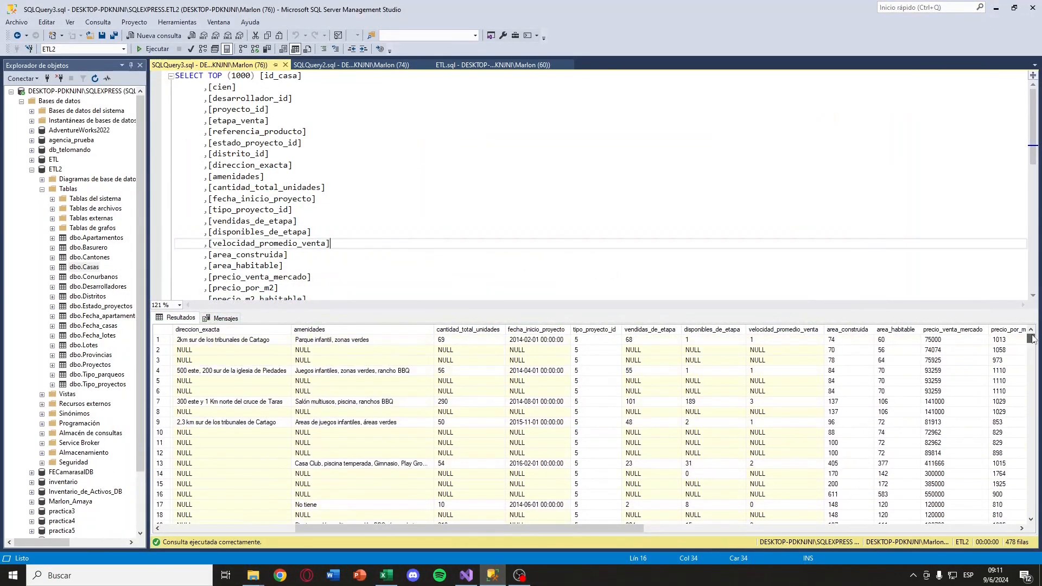
{"action": "left_click_drag", "start_coordinate": [393, 528], "coordinate": [257, 521]}
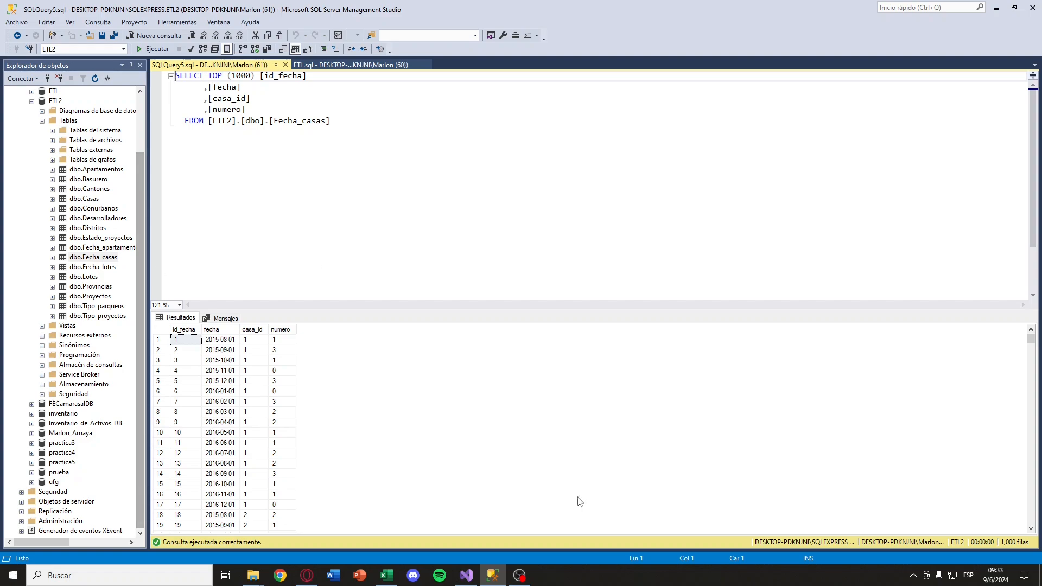
Switch to Excel, highlight the monthly date headers from 2015-08-01 to 2016-12-01 on the Lotes sheet, and return to the Fecha_casas results.
{"action": "mouse_move", "coordinate": [390, 582]}
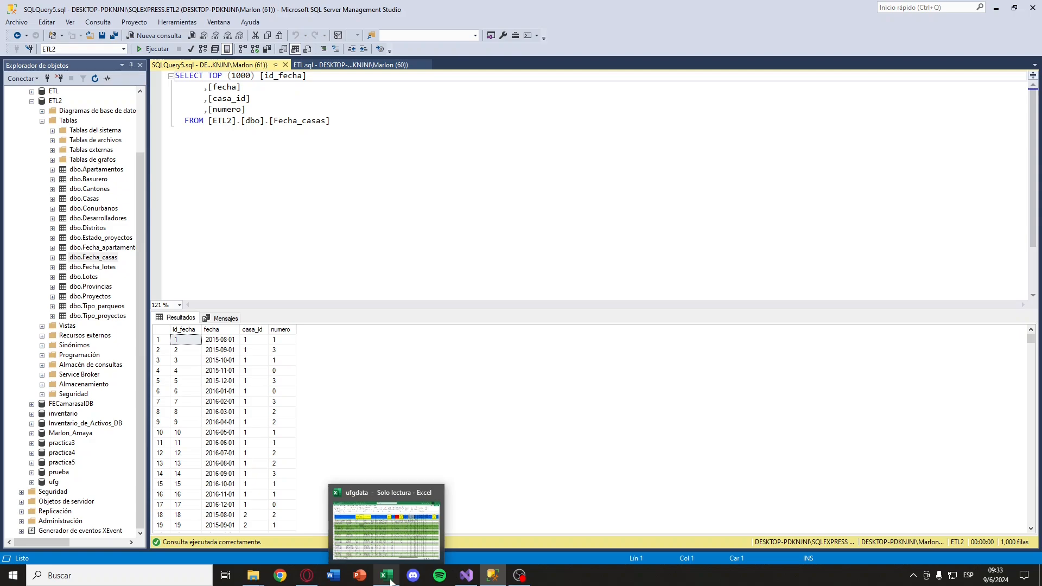
{"action": "left_click", "coordinate": [390, 581]}
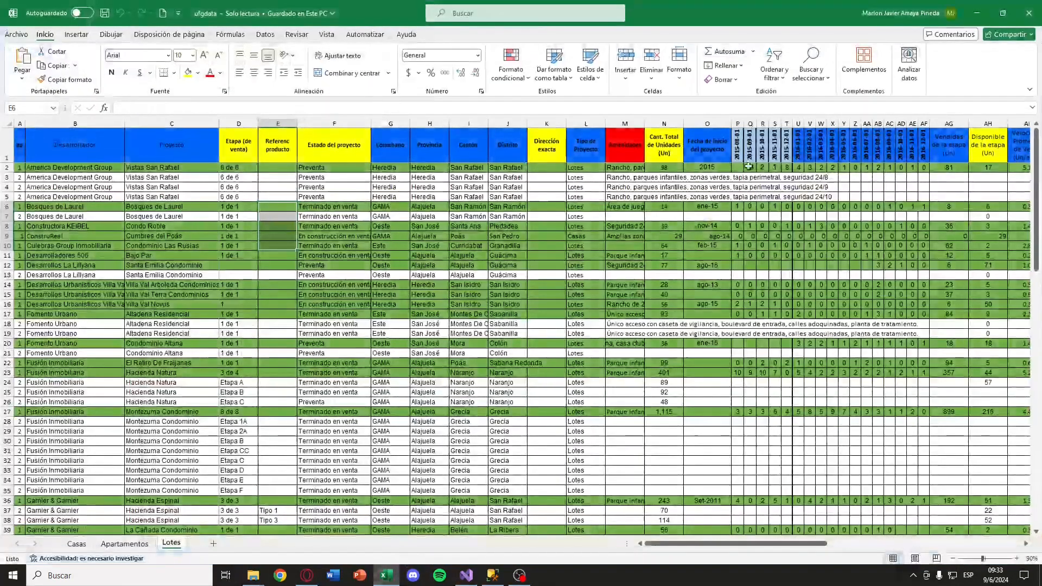
{"action": "left_click_drag", "start_coordinate": [716, 545], "coordinate": [754, 545]}
{"action": "left_click_drag", "start_coordinate": [571, 145], "coordinate": [758, 143]}
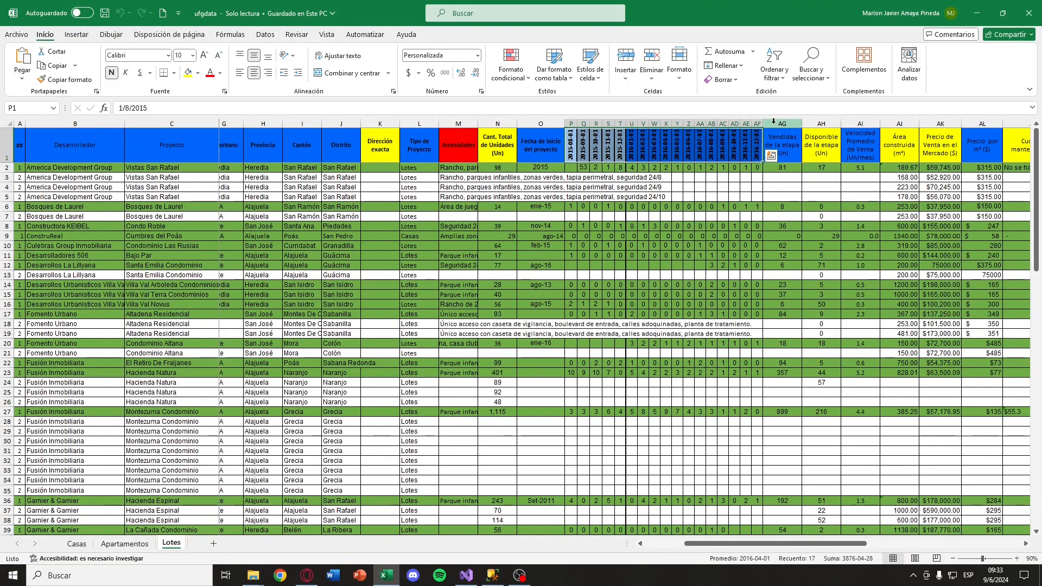
{"action": "left_click", "coordinate": [977, 13]}
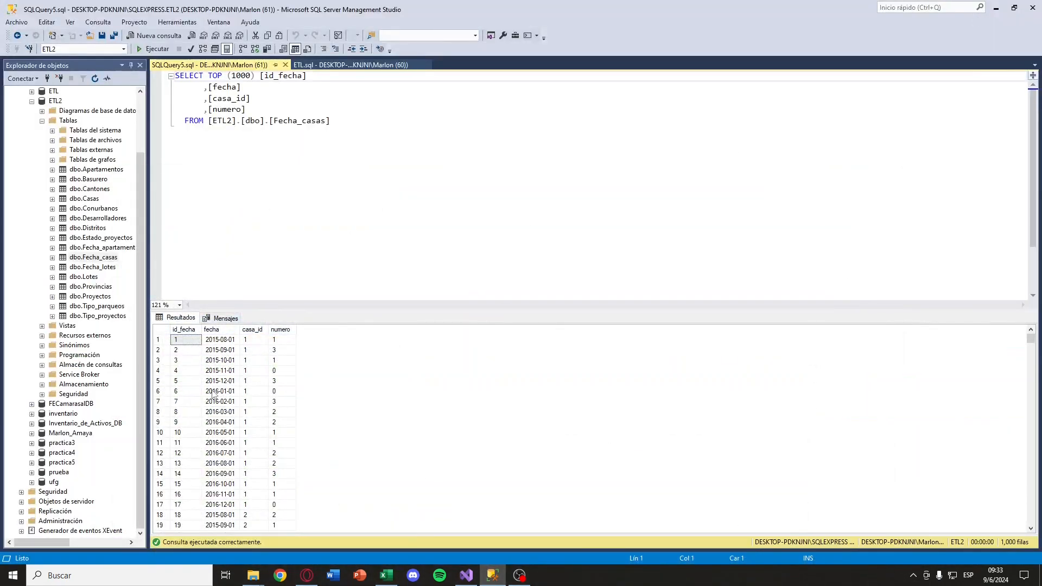
Review the id_fecha, casa_id and numero values in the first Fecha_casas row, checking the Casas sheet in Excel as their source.
{"action": "left_click", "coordinate": [187, 343]}
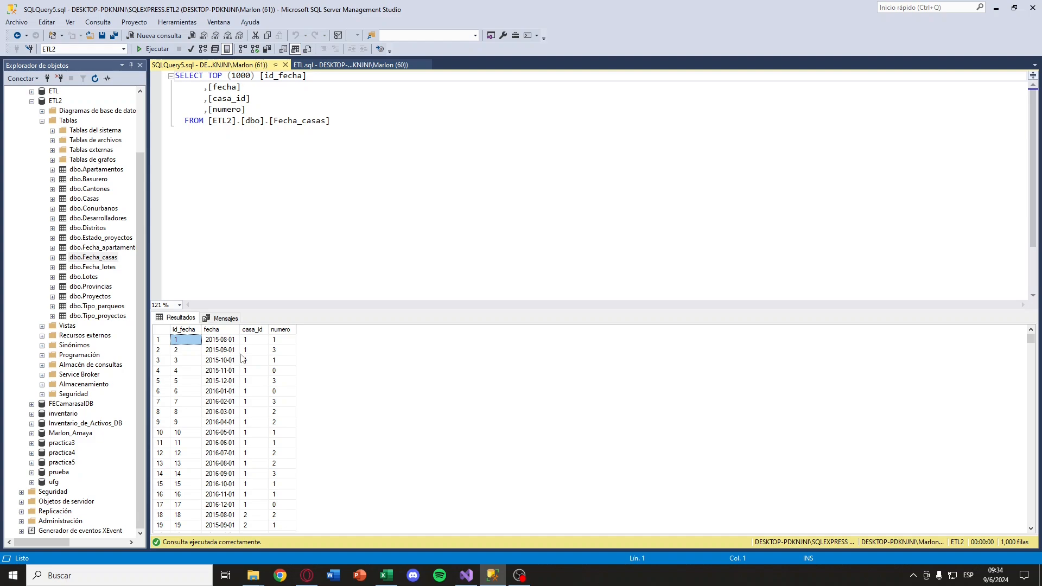
{"action": "left_click", "coordinate": [258, 340]}
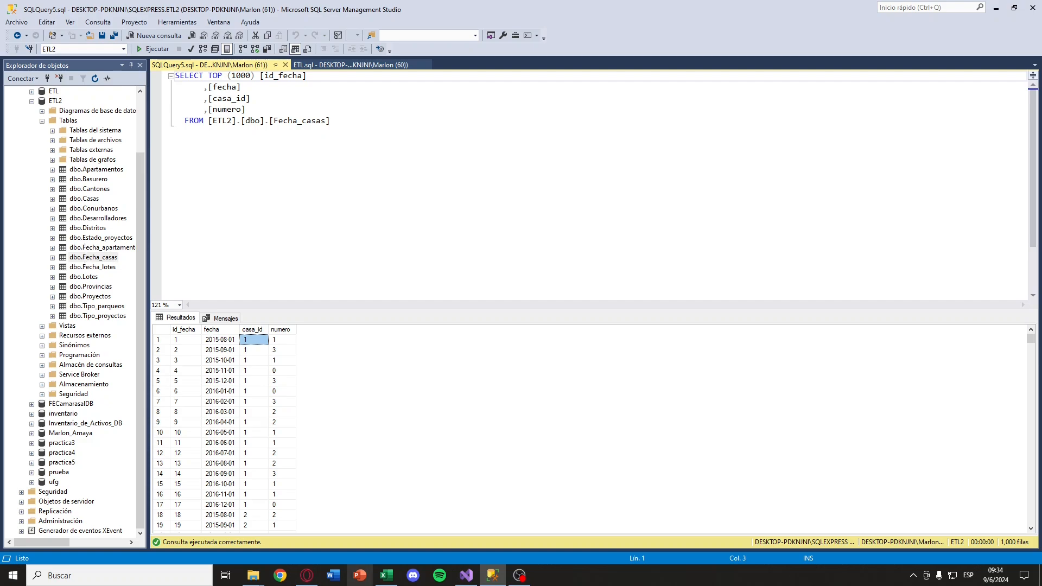
{"action": "left_click", "coordinate": [386, 575]}
{"action": "left_click", "coordinate": [124, 544]}
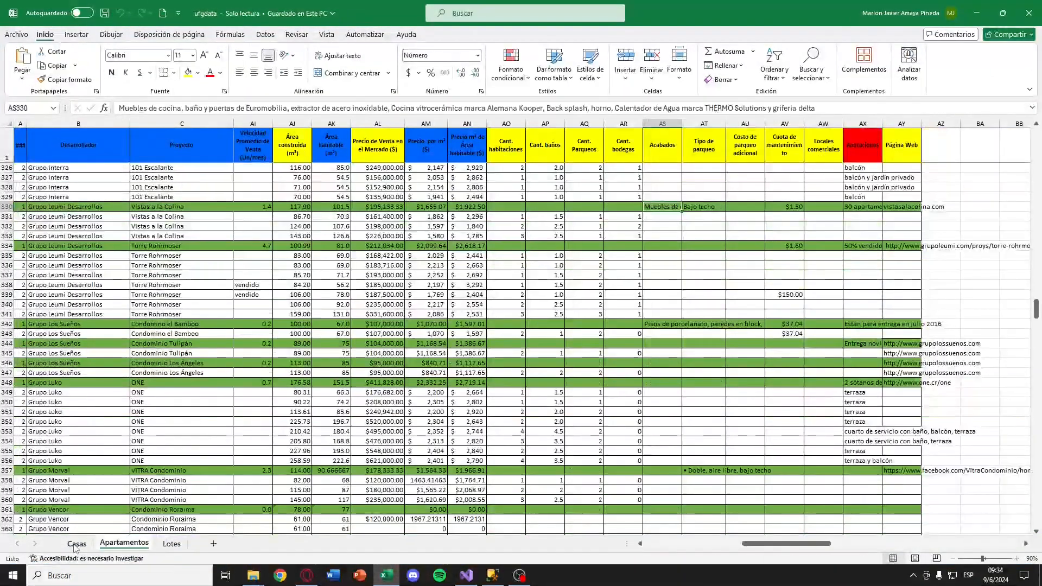
{"action": "left_click", "coordinate": [76, 543]}
{"action": "left_click", "coordinate": [977, 12]}
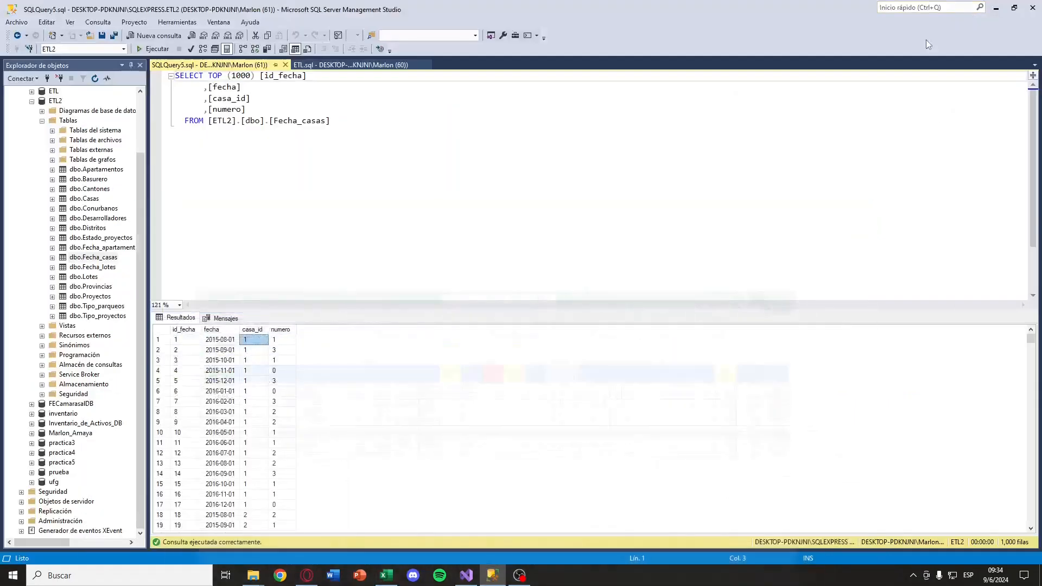
{"action": "left_click", "coordinate": [285, 341]}
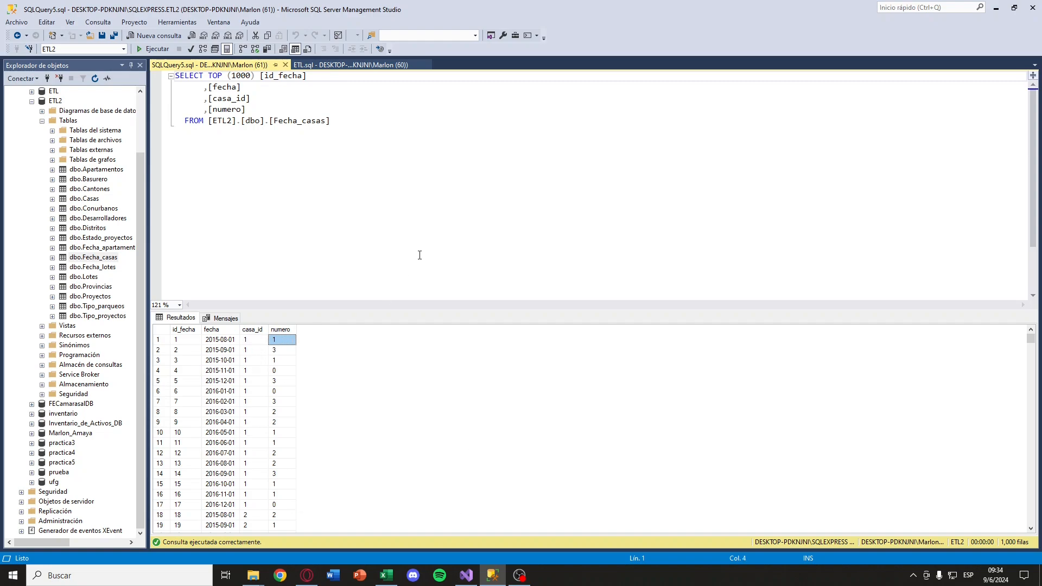
Switch to Excel, examine the monthly date columns on the Casas and Apartamentos sheets, and return to the Fecha_casas query.
{"action": "left_click", "coordinate": [387, 575]}
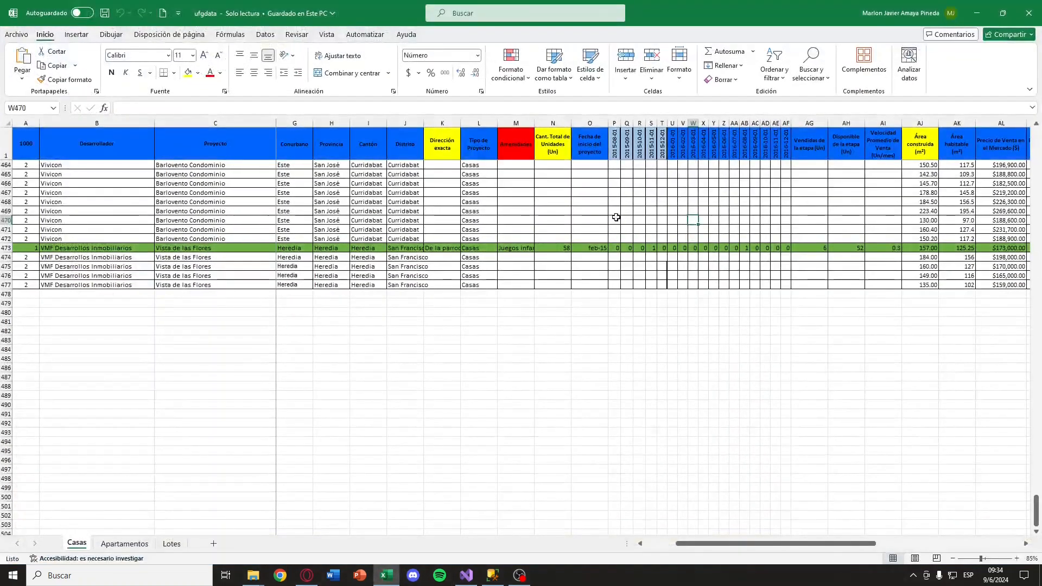
{"action": "mouse_move", "coordinate": [822, 544]}
{"action": "left_mouse_down"}
{"action": "mouse_move", "coordinate": [860, 554]}
{"action": "mouse_move", "coordinate": [839, 551]}
{"action": "left_mouse_up"}
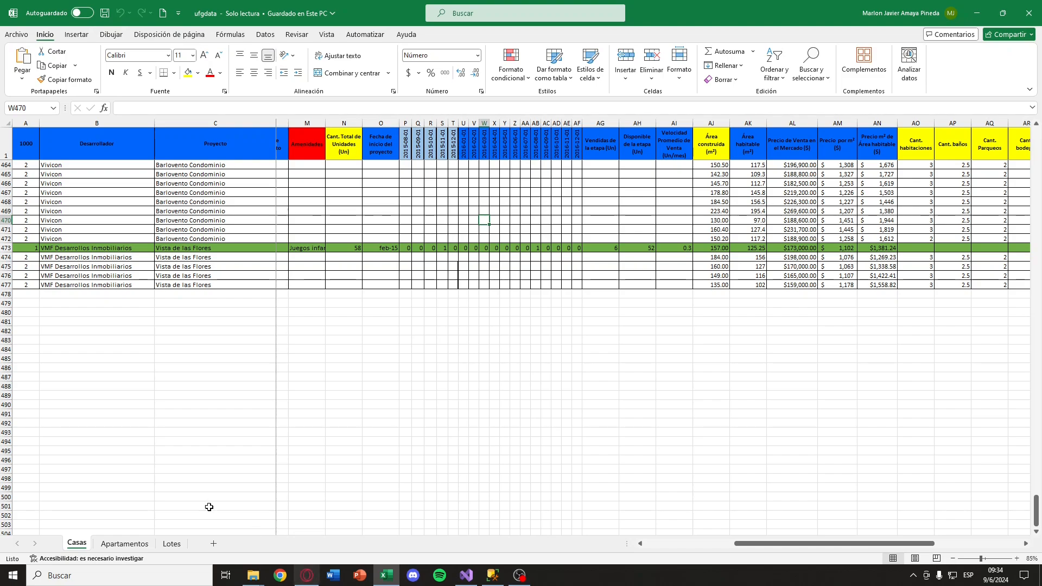
{"action": "left_click", "coordinate": [128, 544]}
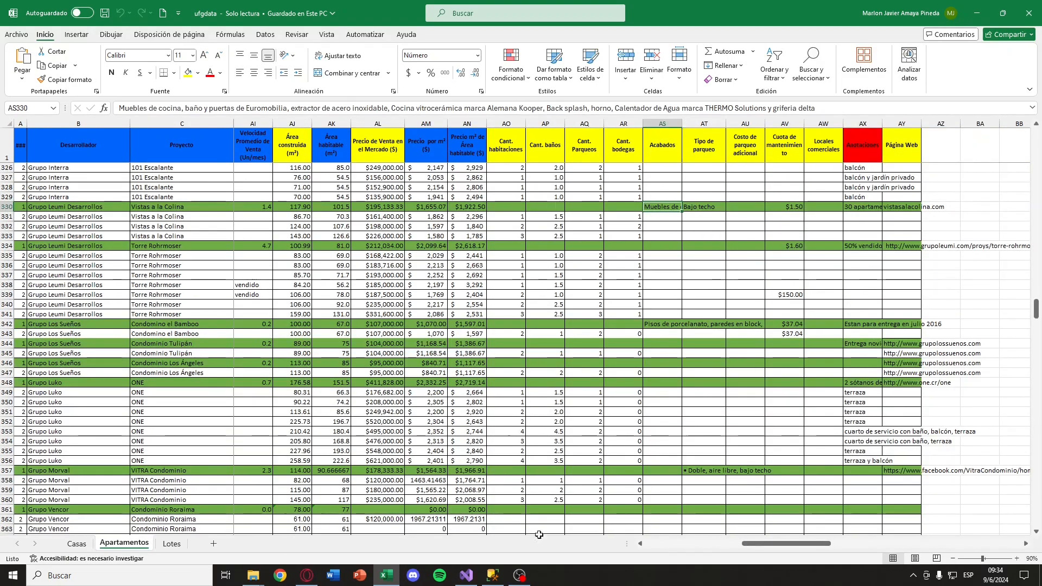
{"action": "left_click_drag", "start_coordinate": [761, 547], "coordinate": [648, 550]}
{"action": "left_click_drag", "start_coordinate": [683, 207], "coordinate": [856, 235]}
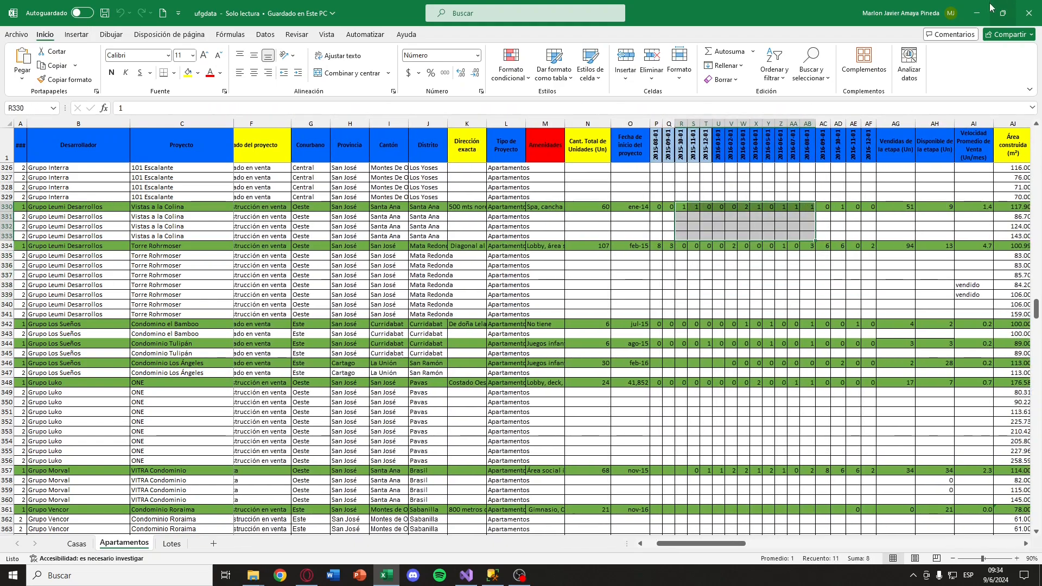
{"action": "left_click", "coordinate": [977, 13]}
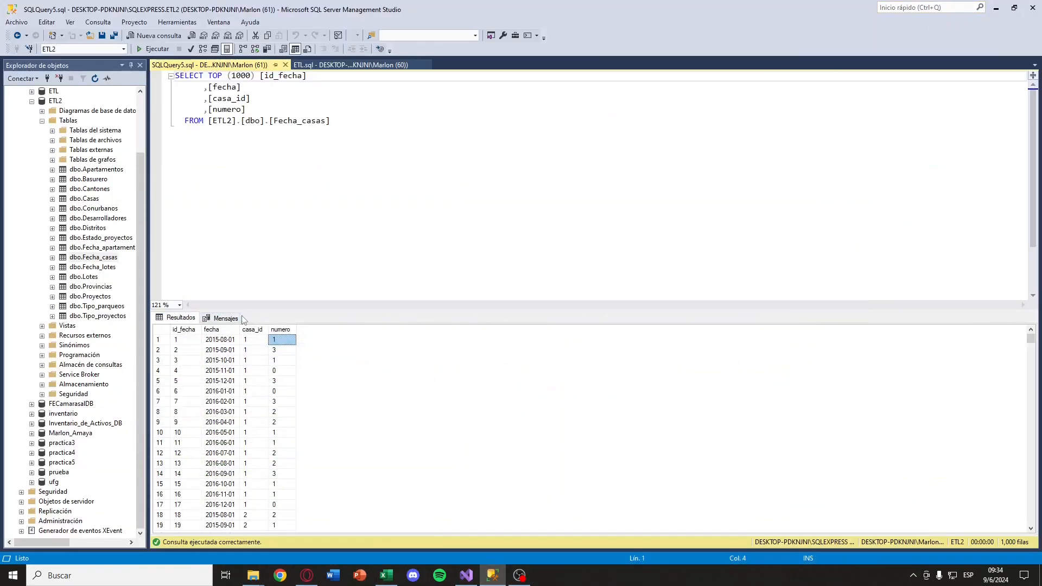
{"action": "left_click", "coordinate": [333, 221]}
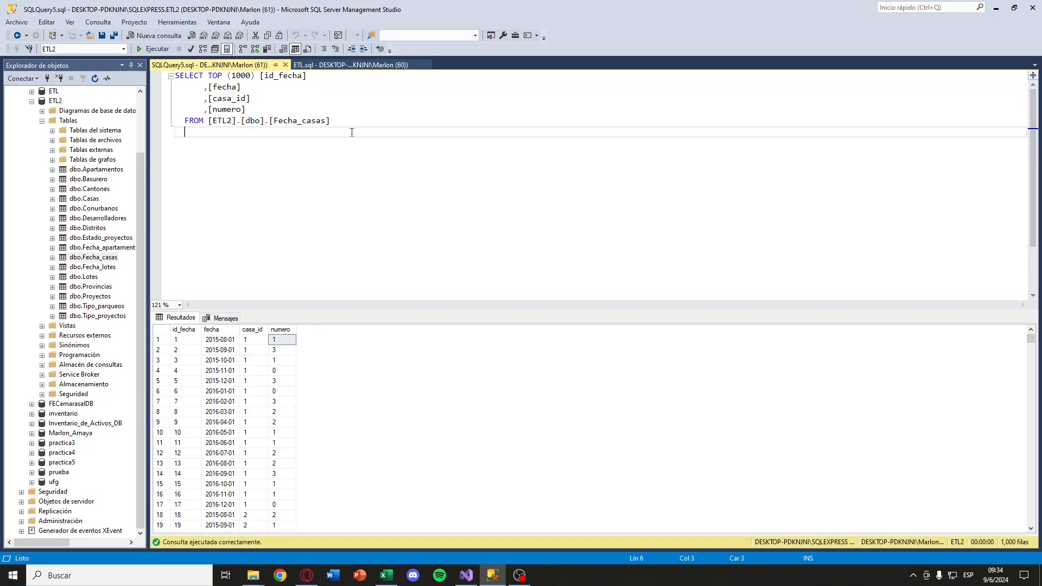